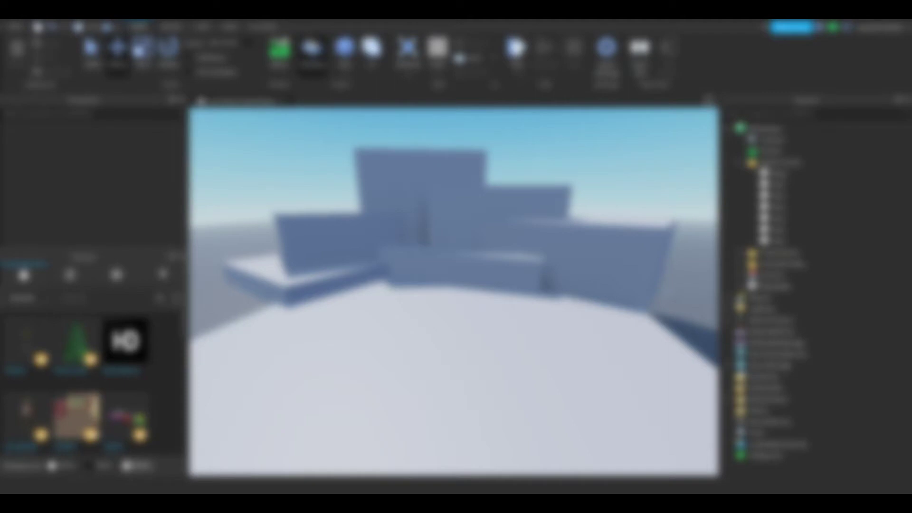
Zoom the view over the snow-and-rock terrain mountain and the house block.
{"action": "scroll", "coordinate": [520, 444], "scroll_direction": "down", "scroll_amount": 2}
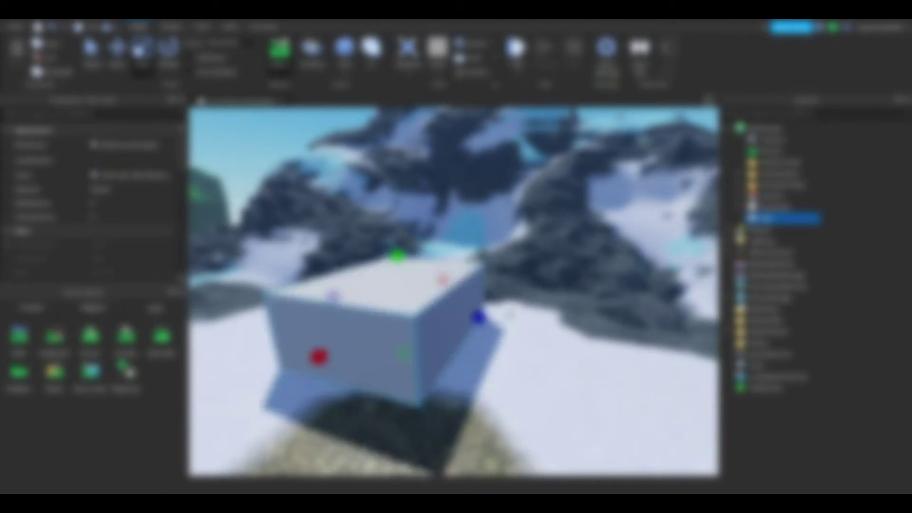
Resize the house block into a wider, flatter slab resting on the snow.
{"action": "key", "text": "ctrl+3"}
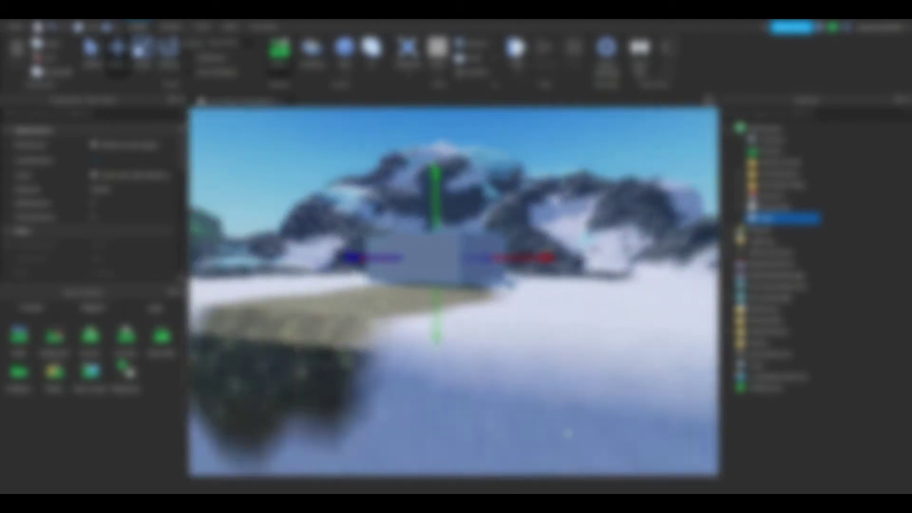
{"action": "key", "text": "ctrl+3"}
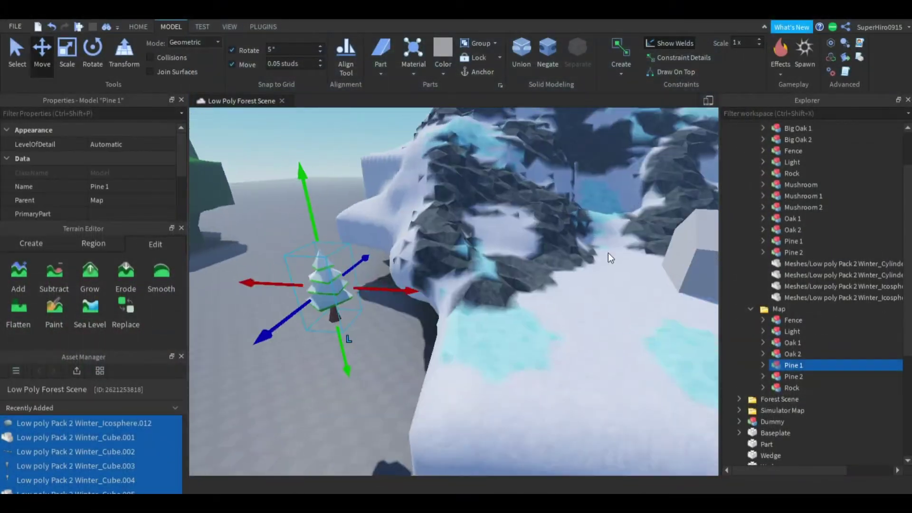
Duplicate Pine 1 once and Pine 2 twice to start the forest.
{"action": "key", "text": "ctrl+d"}
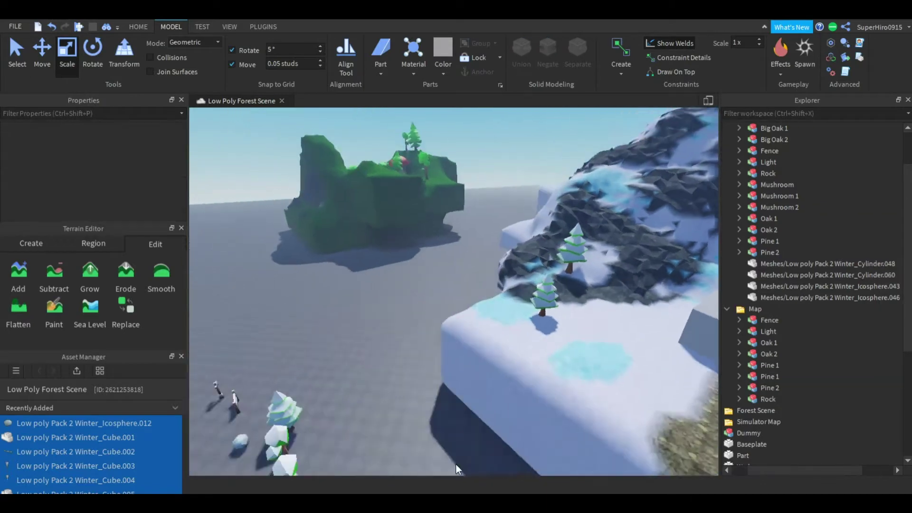
{"action": "key", "text": "f"}
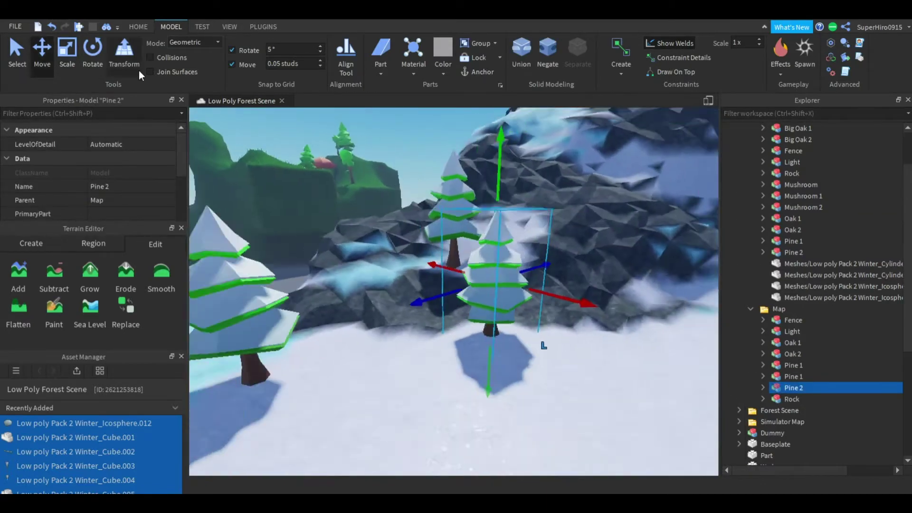
{"action": "key", "text": "ctrl+d"}
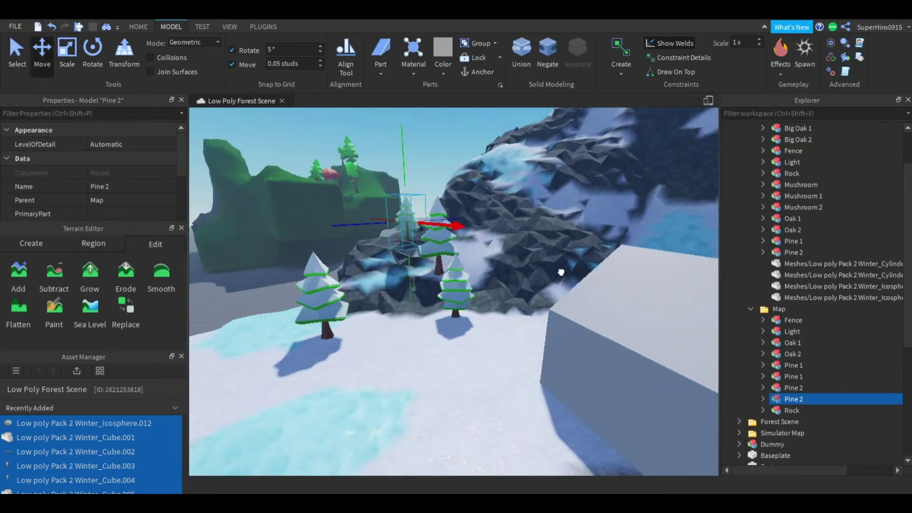
{"action": "scroll", "coordinate": [580, 275], "scroll_direction": "up", "scroll_amount": 5}
{"action": "scroll", "coordinate": [569, 192], "scroll_direction": "down", "scroll_amount": 5}
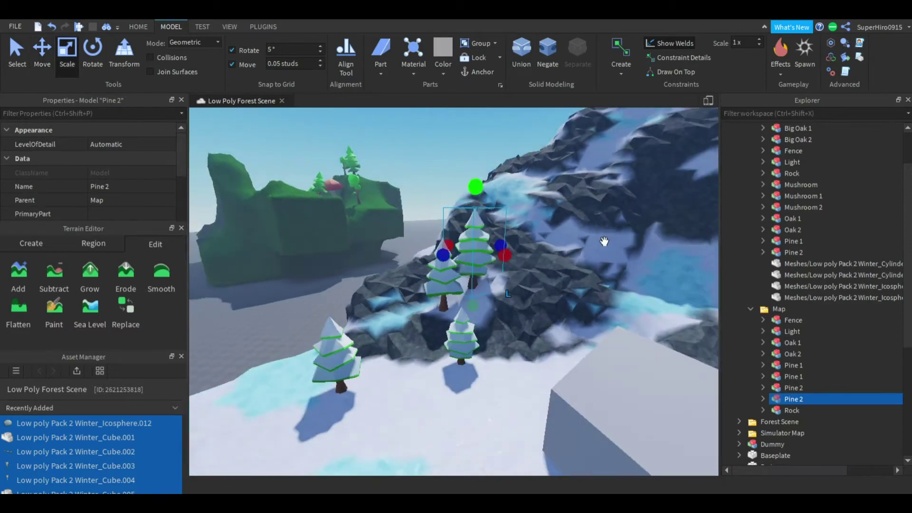
{"action": "scroll", "coordinate": [577, 332], "scroll_direction": "up", "scroll_amount": 3}
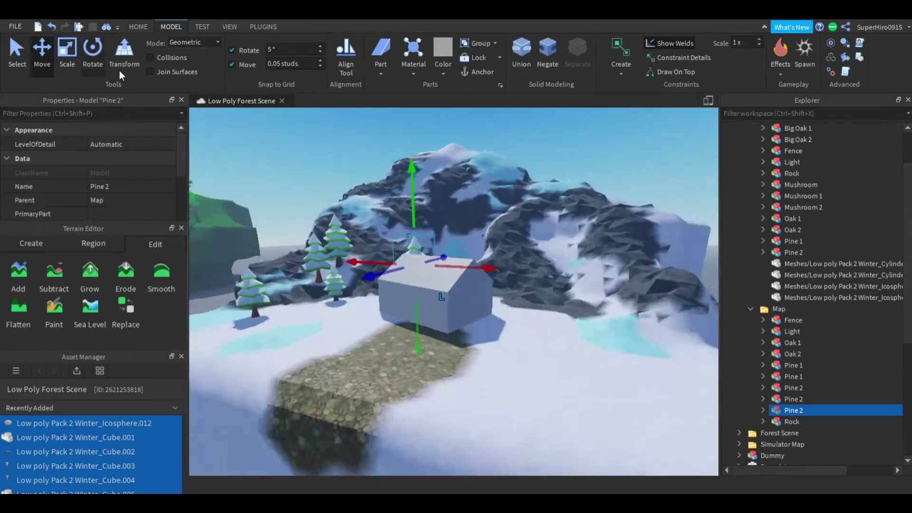
{"action": "key", "text": "ctrl+d"}
{"action": "key", "text": "ctrl+d"}
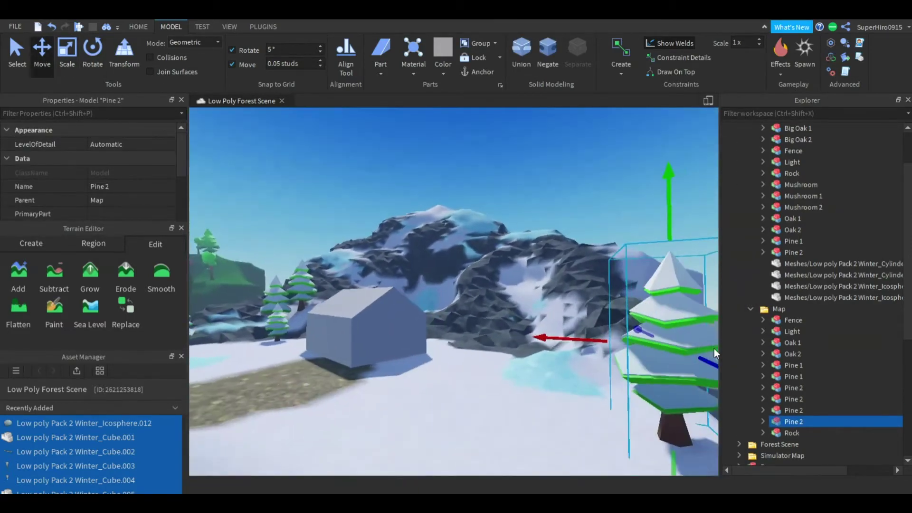
{"action": "key", "text": "f"}
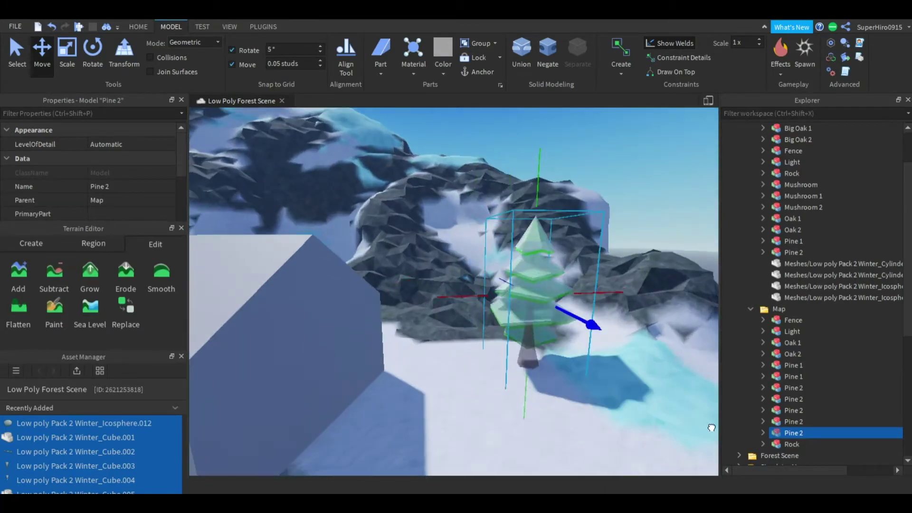
Make another copy of a Pine 1 tree and position it near the house.
{"action": "key", "text": "ctrl+3"}
{"action": "left_click", "coordinate": [516, 232]}
{"action": "left_click", "coordinate": [517, 233]}
{"action": "key", "text": "ctrl+2"}
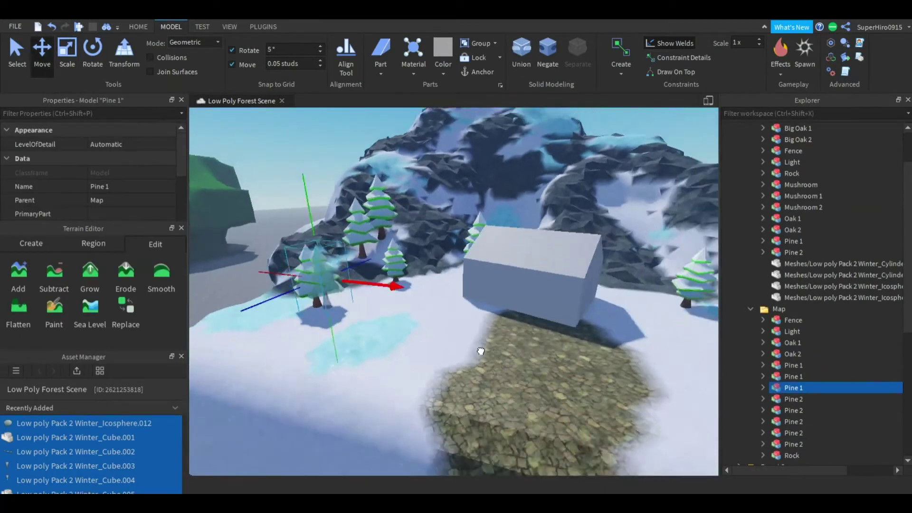
{"action": "key", "text": "ctrl+d"}
{"action": "left_click", "coordinate": [692, 417]}
{"action": "scroll", "coordinate": [692, 417], "scroll_direction": "down", "scroll_amount": 5}
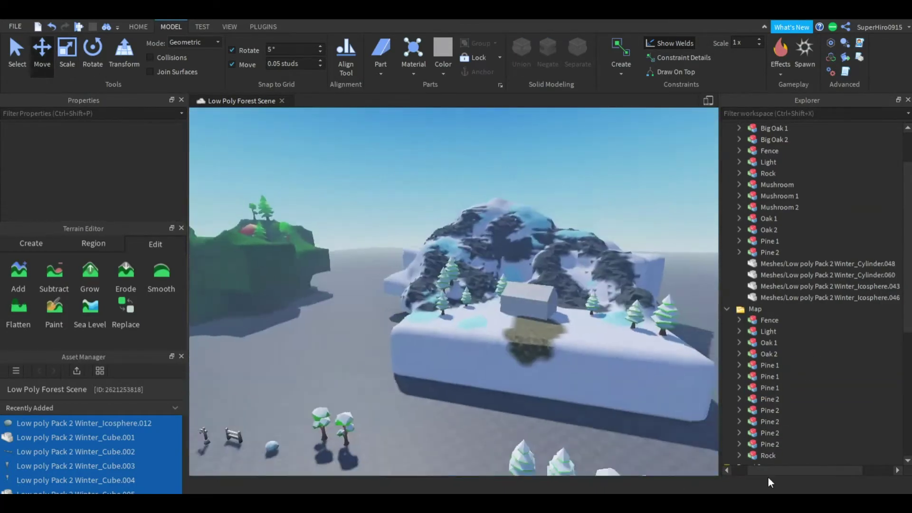
{"action": "scroll", "coordinate": [679, 456], "scroll_direction": "up", "scroll_amount": 10}
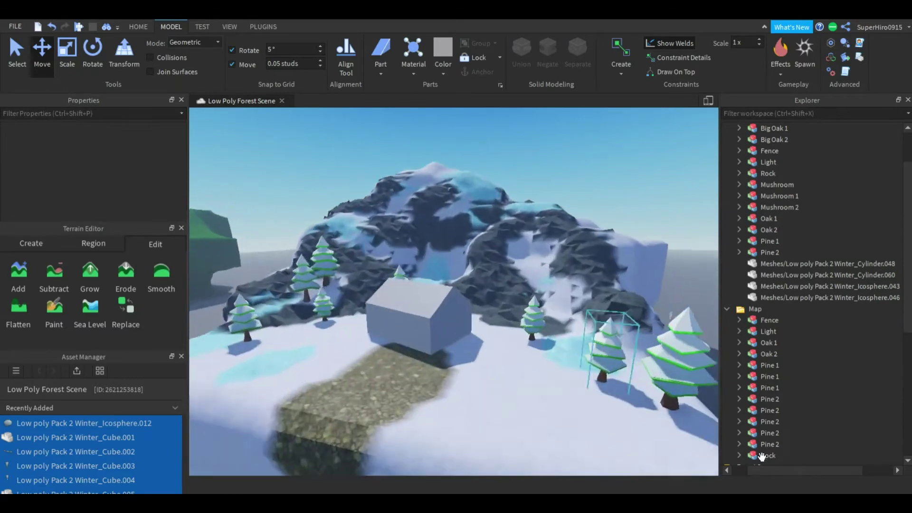
Adjust the Pine 1 tree beside the house and bring the last Pine 2 into view.
{"action": "left_click", "coordinate": [674, 456]}
{"action": "scroll", "coordinate": [681, 465], "scroll_direction": "up", "scroll_amount": 3}
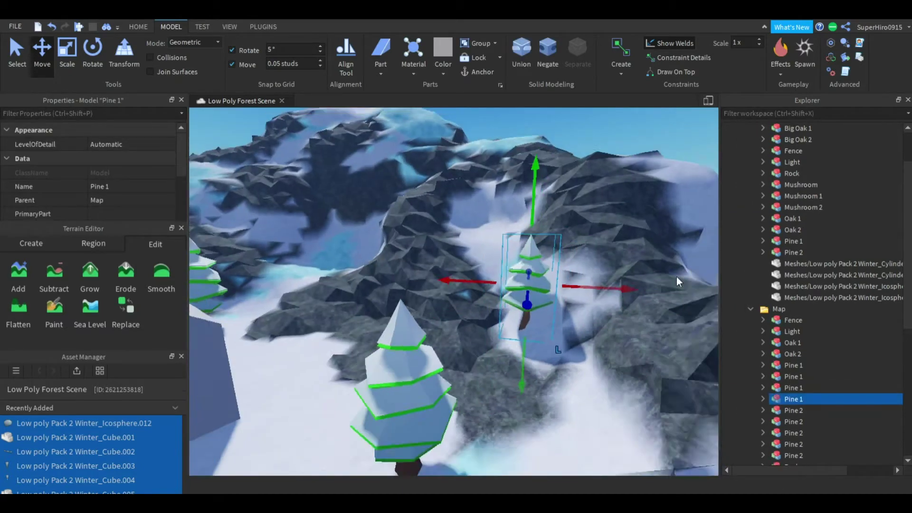
{"action": "scroll", "coordinate": [699, 309], "scroll_direction": "down", "scroll_amount": 5}
{"action": "scroll", "coordinate": [691, 316], "scroll_direction": "up", "scroll_amount": 5}
{"action": "scroll", "coordinate": [680, 324], "scroll_direction": "down", "scroll_amount": 5}
{"action": "left_click", "coordinate": [659, 449]}
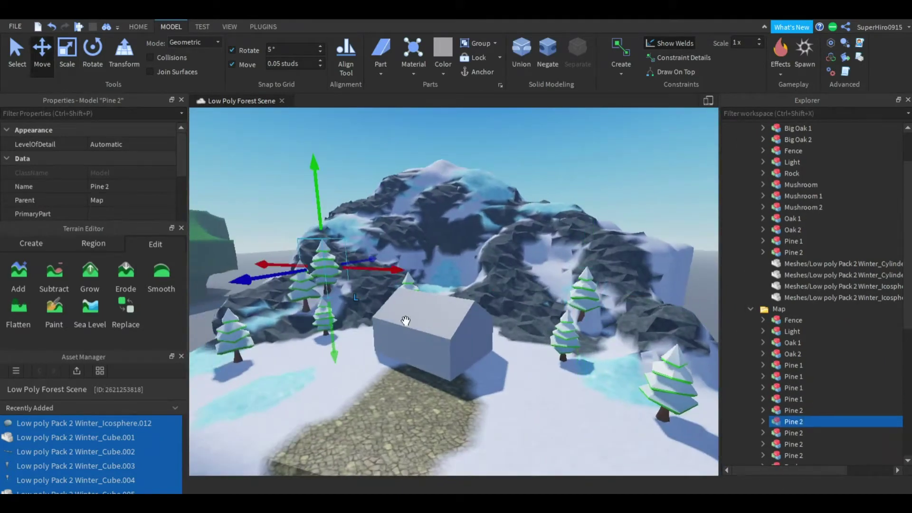
{"action": "key", "text": "f"}
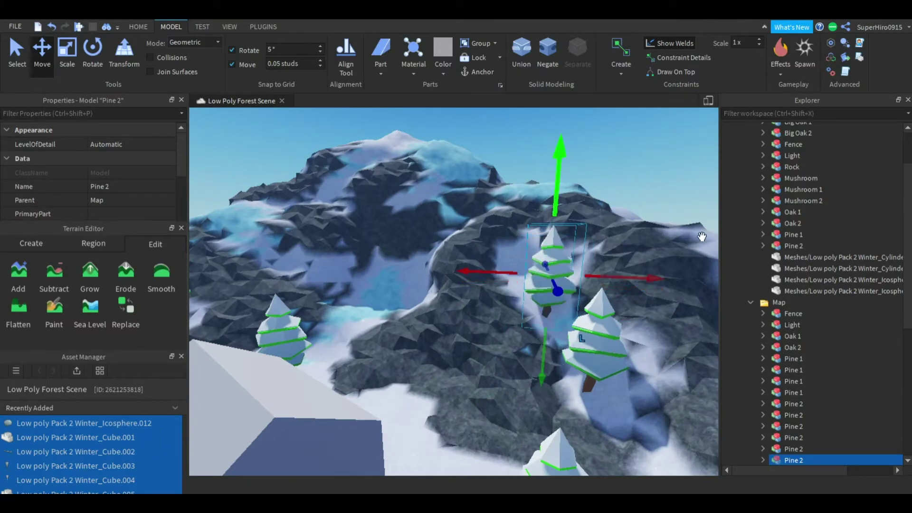
{"action": "scroll", "coordinate": [702, 236], "scroll_direction": "down", "scroll_amount": 5}
Duplicate that Pine 2 tree and place the copy on the lower slope.
{"action": "key", "text": "ctrl+d"}
{"action": "key", "text": "f"}
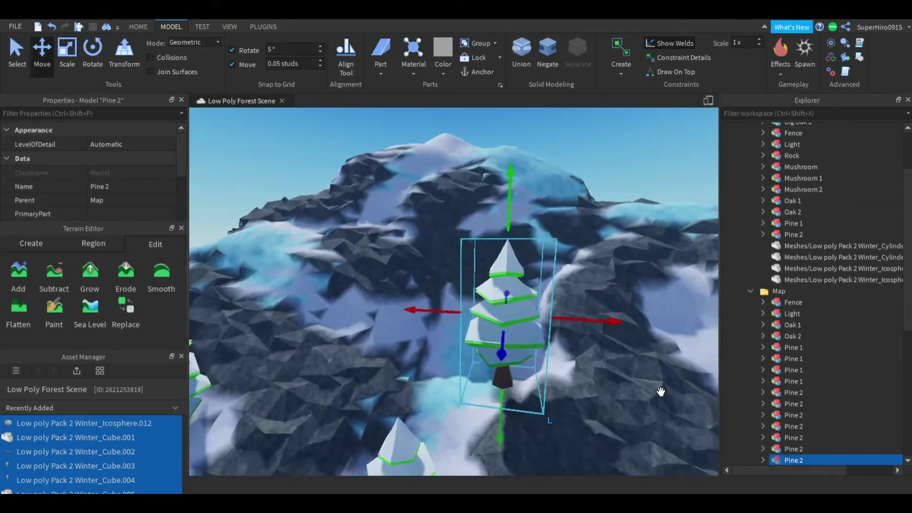
{"action": "scroll", "coordinate": [661, 392], "scroll_direction": "down", "scroll_amount": 2}
{"action": "scroll", "coordinate": [671, 421], "scroll_direction": "down", "scroll_amount": 3}
{"action": "scroll", "coordinate": [671, 421], "scroll_direction": "down", "scroll_amount": 3}
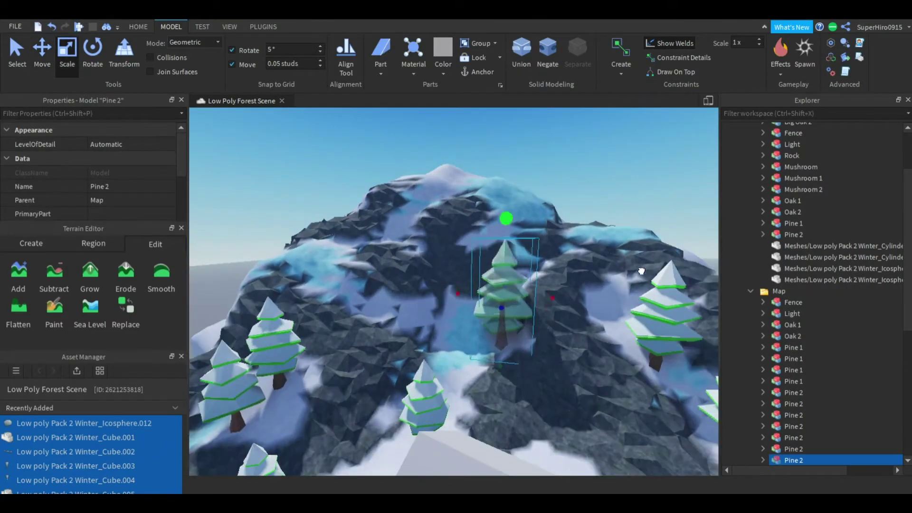
{"action": "scroll", "coordinate": [670, 421], "scroll_direction": "down", "scroll_amount": 3}
{"action": "left_click", "coordinate": [698, 333]}
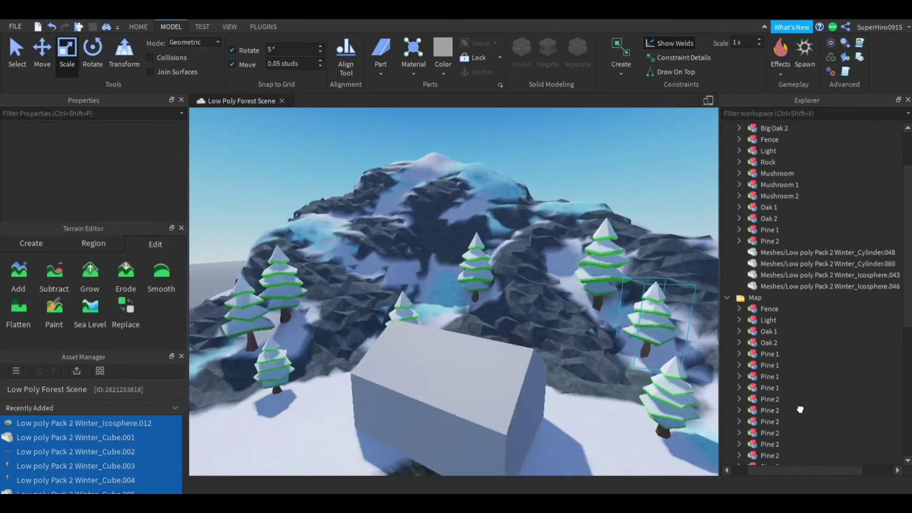
Move and resize two Pine 1 trees on the slope below the summit.
{"action": "left_click", "coordinate": [769, 399]}
{"action": "key", "text": "ctrl+2"}
{"action": "key", "text": "f"}
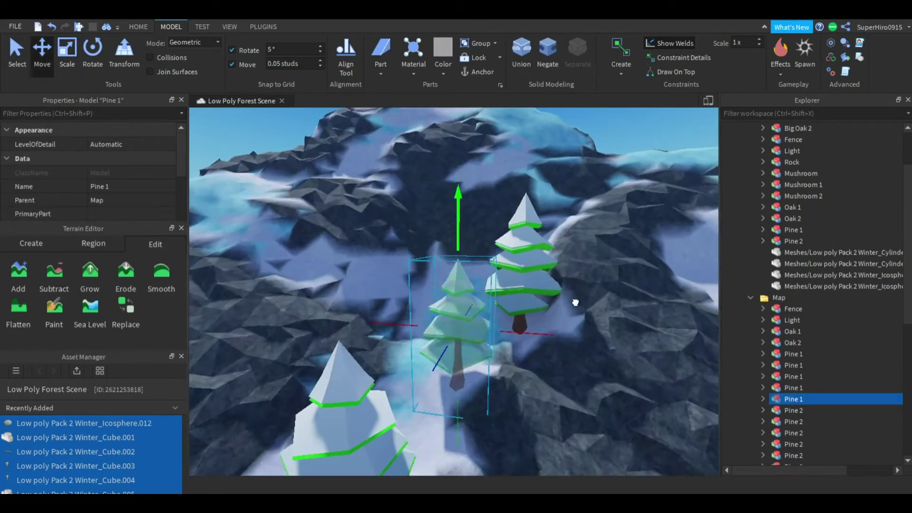
{"action": "key", "text": "Down"}
{"action": "key", "text": "f"}
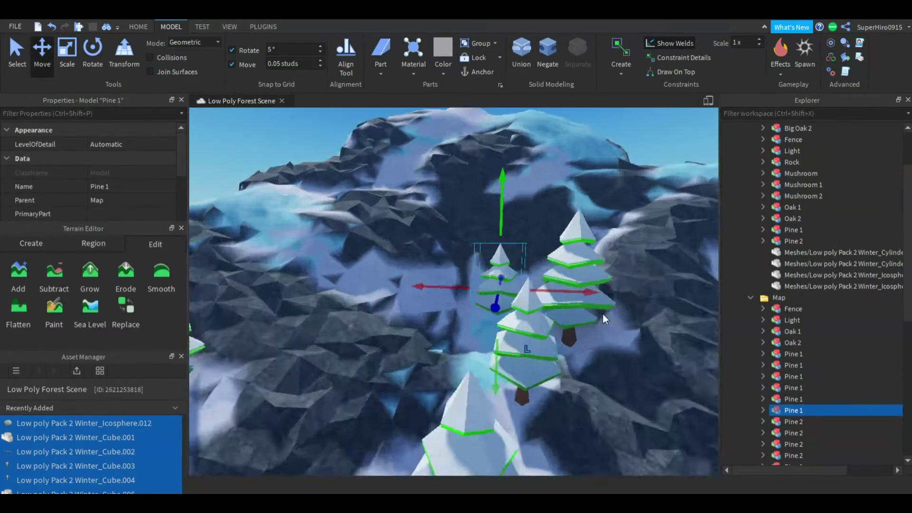
{"action": "right_click_drag", "start_coordinate": [523, 373], "coordinate": [668, 227]}
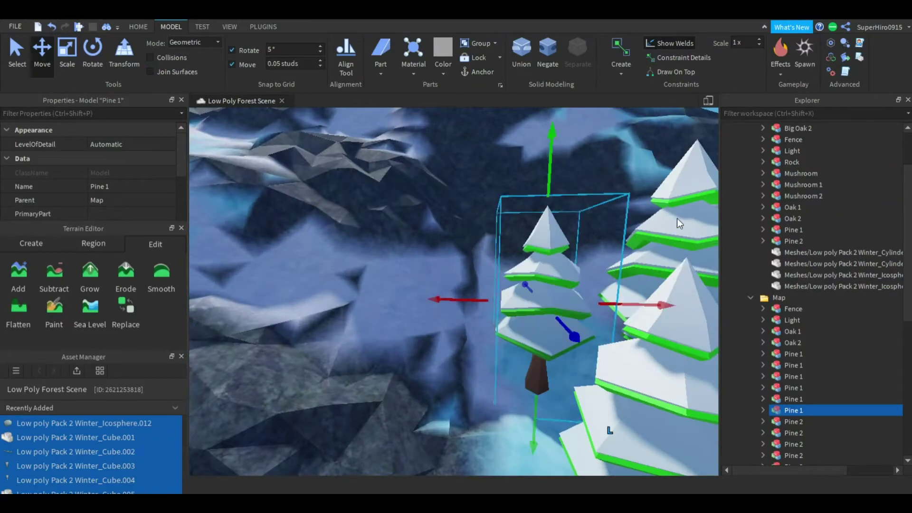
{"action": "scroll", "coordinate": [694, 218], "scroll_direction": "down", "scroll_amount": 3}
{"action": "key", "text": "ctrl+3"}
{"action": "scroll", "coordinate": [667, 475], "scroll_direction": "down", "scroll_amount": 5}
{"action": "right_click_drag", "start_coordinate": [667, 475], "coordinate": [548, 300]}
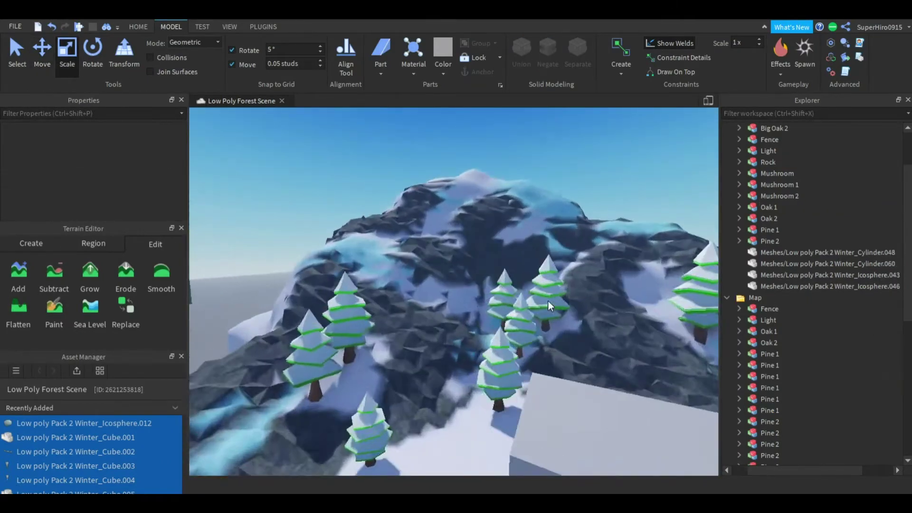
Position a Pine 2 tree and a Pine 1 tree along the mountain ridge.
{"action": "left_click", "coordinate": [399, 308]}
{"action": "key", "text": "ctrl+2"}
{"action": "key", "text": "f"}
{"action": "scroll", "coordinate": [500, 291], "scroll_direction": "down", "scroll_amount": 5}
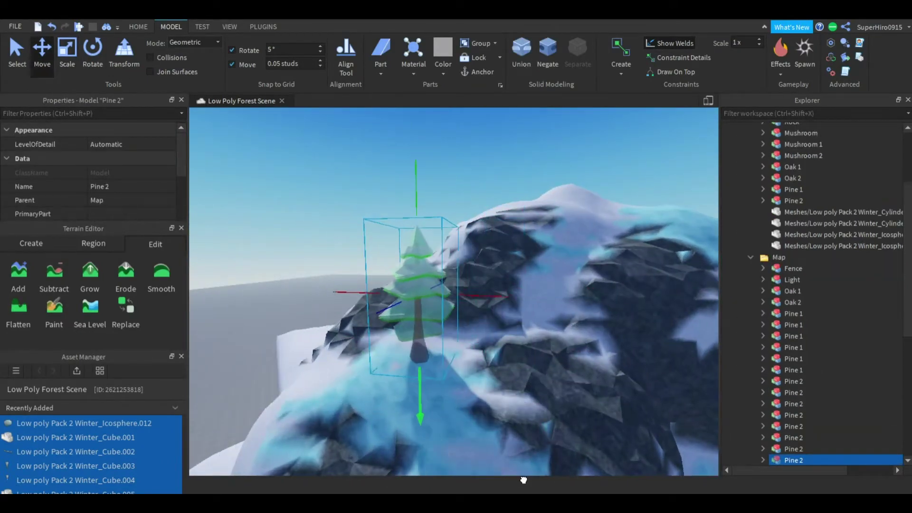
{"action": "scroll", "coordinate": [523, 332], "scroll_direction": "down", "scroll_amount": 3}
{"action": "left_click", "coordinate": [436, 304]}
{"action": "scroll", "coordinate": [637, 358], "scroll_direction": "up", "scroll_amount": 3}
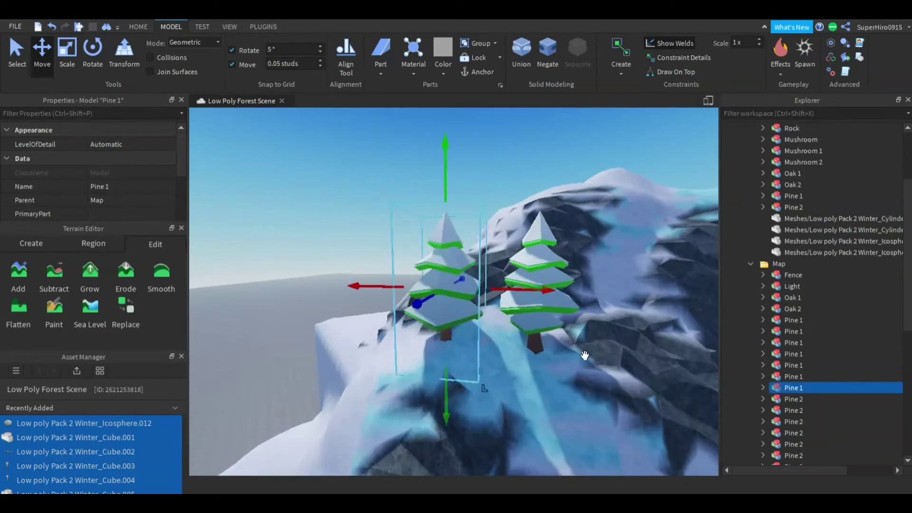
{"action": "left_click", "coordinate": [92, 76]}
{"action": "scroll", "coordinate": [674, 442], "scroll_direction": "down", "scroll_amount": 5}
{"action": "right_click_drag", "start_coordinate": [674, 441], "coordinate": [676, 440]}
{"action": "scroll", "coordinate": [676, 440], "scroll_direction": "down", "scroll_amount": 3}
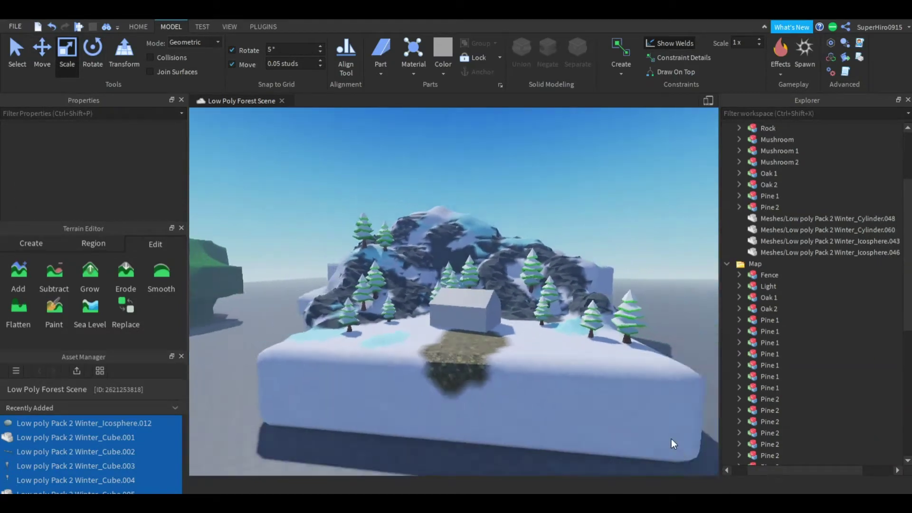
{"action": "scroll", "coordinate": [469, 376], "scroll_direction": "up", "scroll_amount": 6}
{"action": "left_click", "coordinate": [469, 376]}
Move and scale another Pine 2 tree higher up the slope.
{"action": "left_click", "coordinate": [531, 323]}
{"action": "key", "text": "f"}
{"action": "key", "text": "ctrl+2"}
{"action": "scroll", "coordinate": [505, 314], "scroll_direction": "down", "scroll_amount": 3}
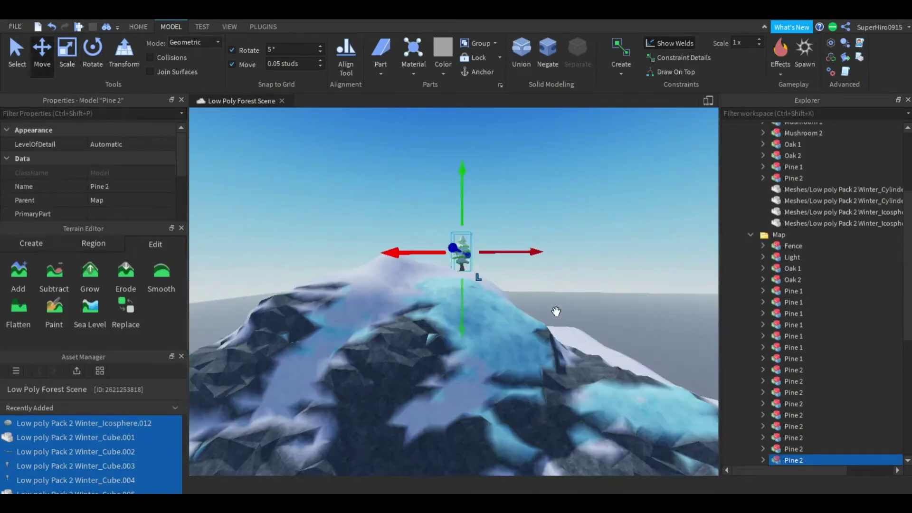
{"action": "scroll", "coordinate": [544, 259], "scroll_direction": "up", "scroll_amount": 5}
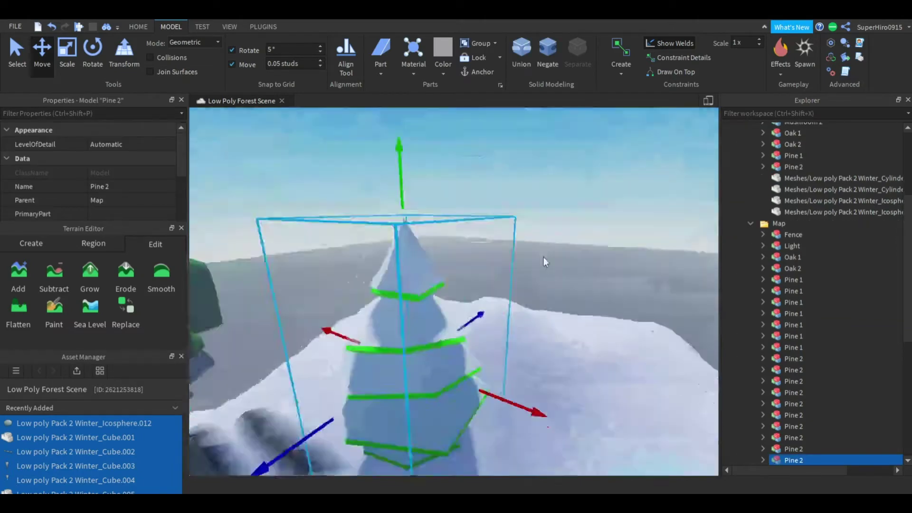
{"action": "right_click_drag", "start_coordinate": [544, 259], "coordinate": [639, 222]}
{"action": "scroll", "coordinate": [639, 375], "scroll_direction": "down", "scroll_amount": 5}
{"action": "key", "text": "ctrl+3"}
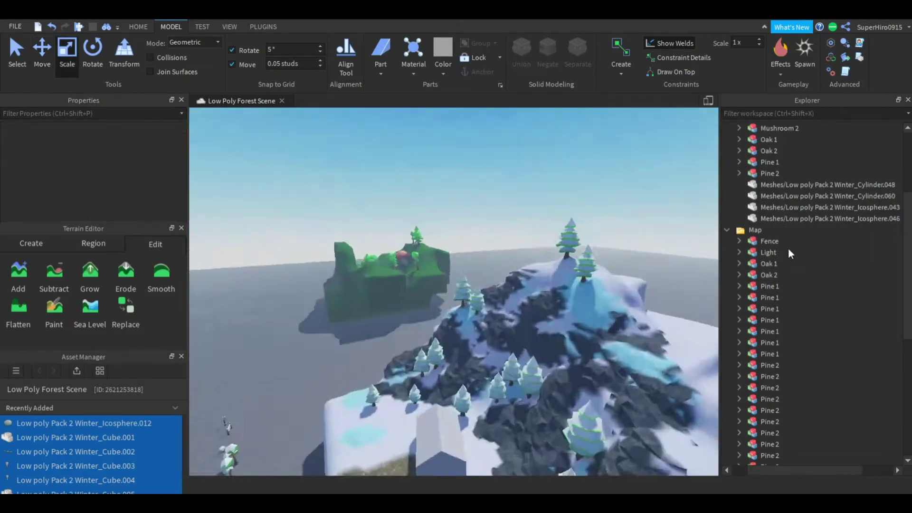
Move Pine 1 trees onto the peak, then select a Pine 2 on the left slope.
{"action": "left_click", "coordinate": [499, 332]}
{"action": "key", "text": "ctrl+2"}
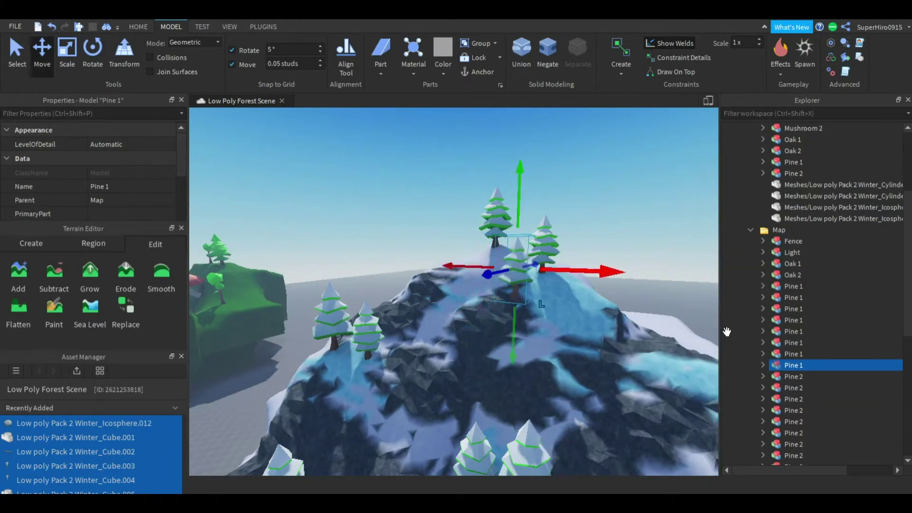
{"action": "key", "text": "f"}
{"action": "left_click", "coordinate": [515, 257]}
{"action": "scroll", "coordinate": [515, 257], "scroll_direction": "down", "scroll_amount": 5}
{"action": "left_click", "coordinate": [643, 226]}
{"action": "key", "text": "f"}
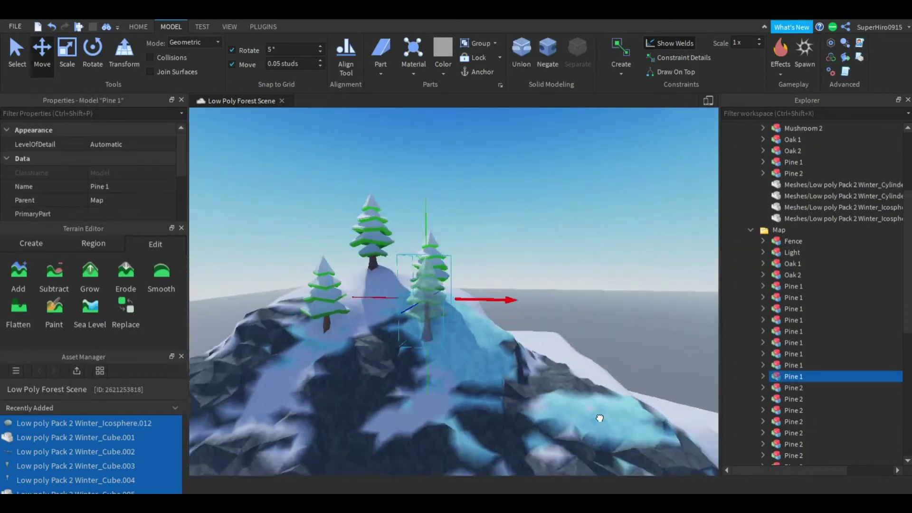
{"action": "left_click", "coordinate": [491, 300]}
{"action": "scroll", "coordinate": [491, 300], "scroll_direction": "down", "scroll_amount": 5}
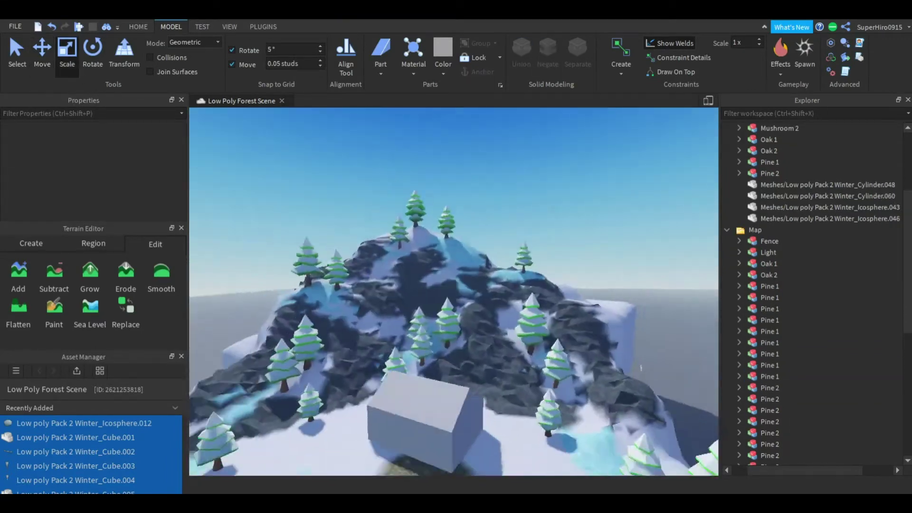
{"action": "left_click", "coordinate": [278, 333]}
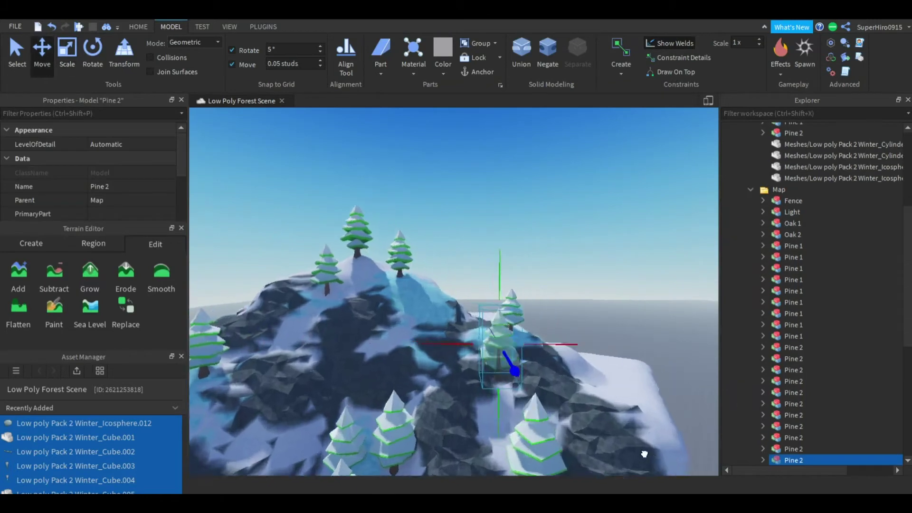
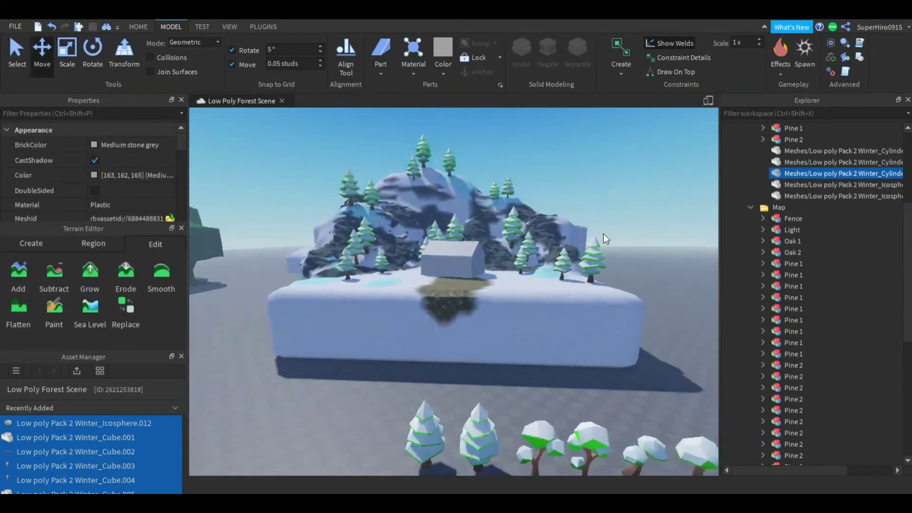
Zoom in on the grass tuft mesh and open the Brushtool plugin.
{"action": "right_click_drag", "start_coordinate": [631, 427], "coordinate": [618, 422]}
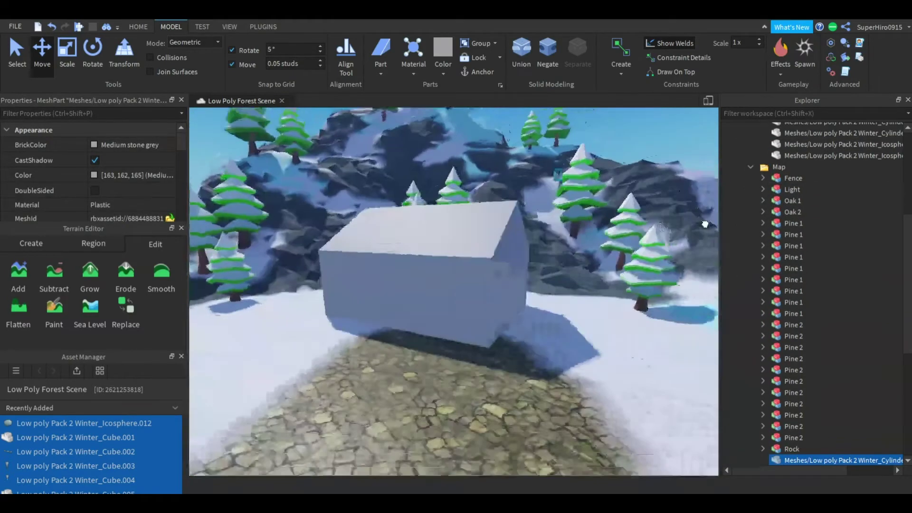
{"action": "mouse_move", "coordinate": [530, 447]}
{"action": "right_mouse_down"}
{"action": "mouse_move", "coordinate": [586, 435]}
{"action": "mouse_move", "coordinate": [593, 417]}
{"action": "right_mouse_up"}
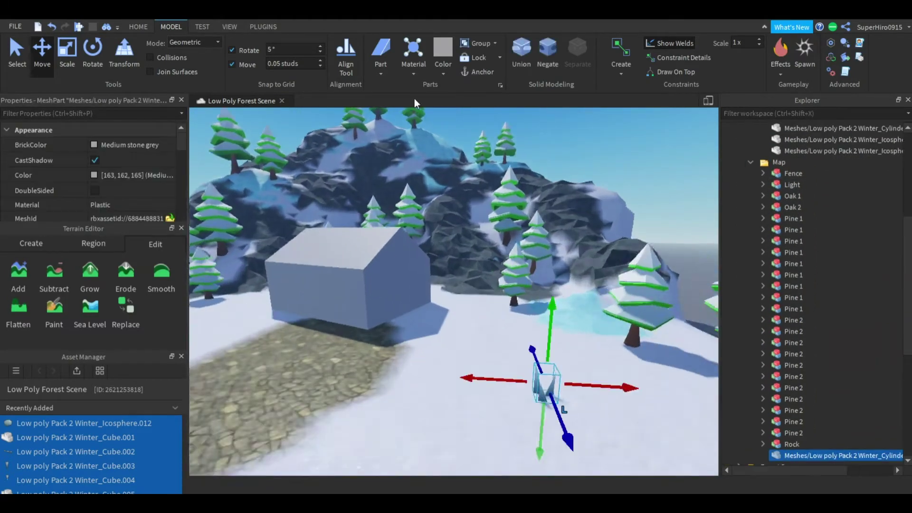
{"action": "left_click", "coordinate": [263, 26]}
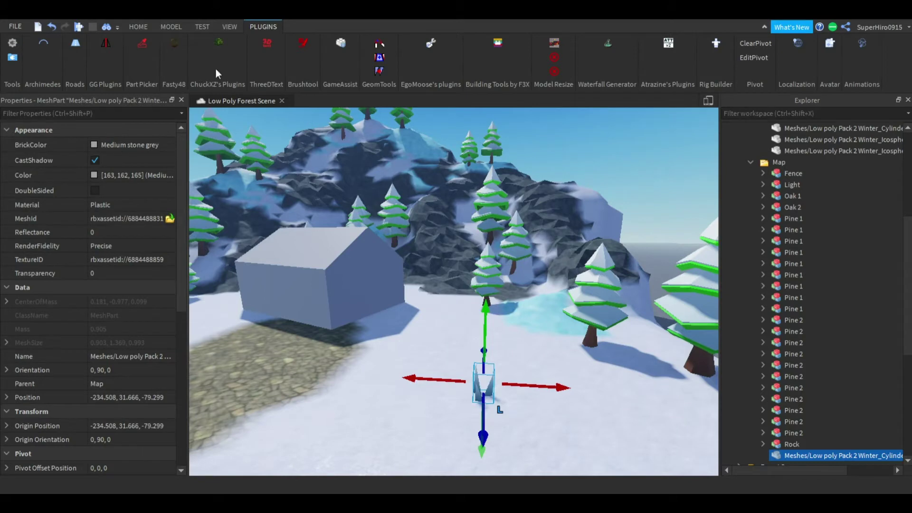
{"action": "left_click", "coordinate": [303, 44]}
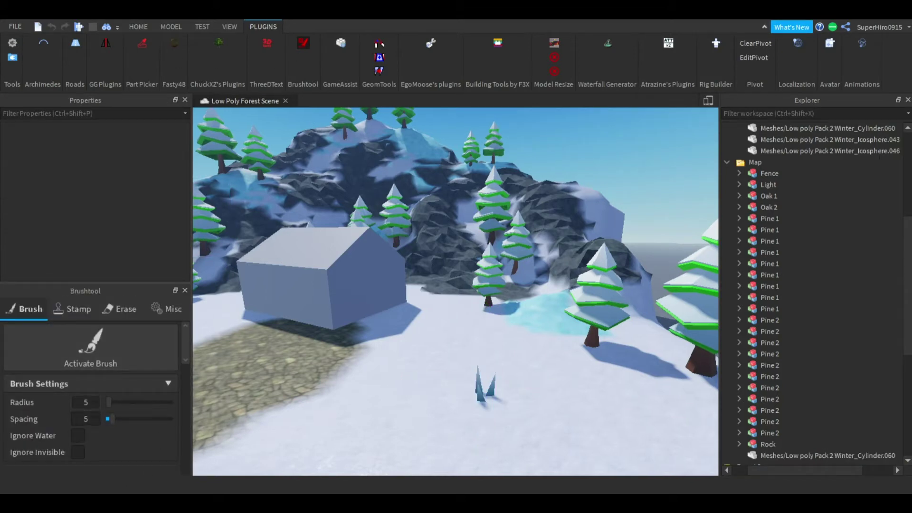
Paint grass tufts across the snow around the house, undoing the last stroke.
{"action": "left_click", "coordinate": [489, 405]}
{"action": "right_click_drag", "start_coordinate": [490, 404], "coordinate": [411, 387]}
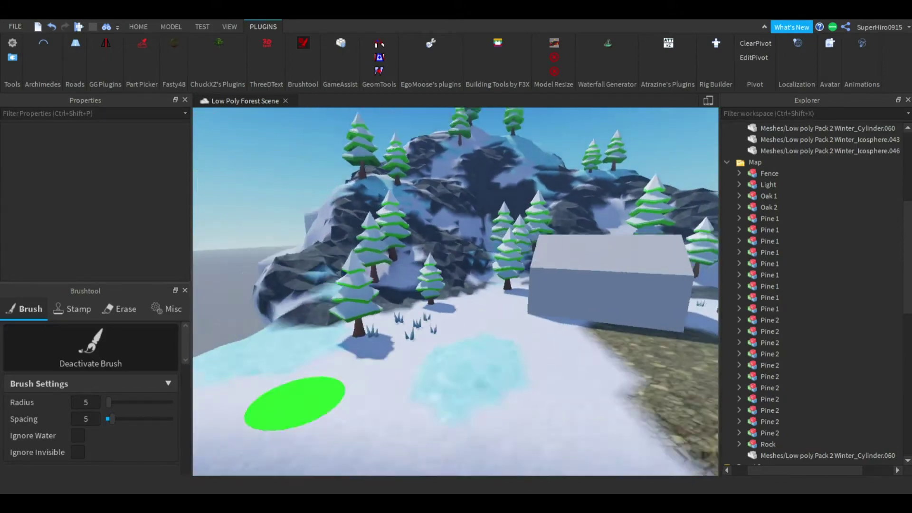
{"action": "right_click_drag", "start_coordinate": [412, 387], "coordinate": [556, 351]}
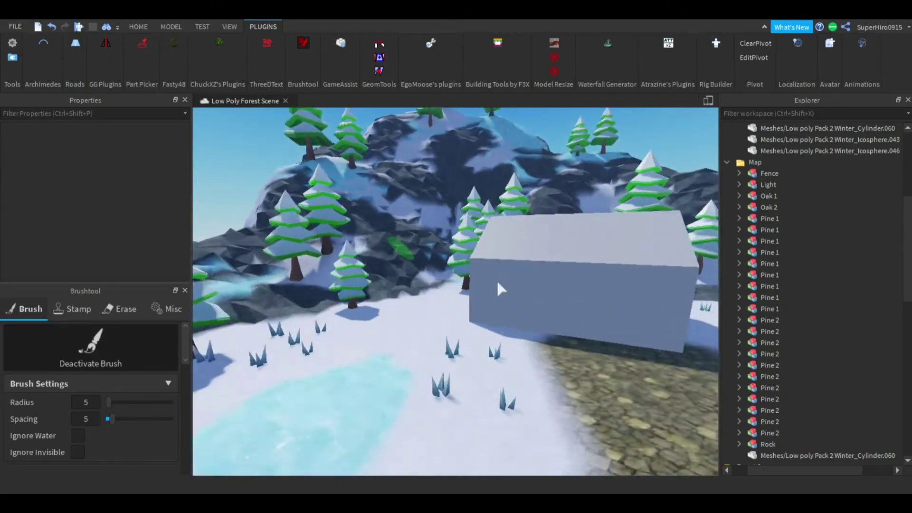
{"action": "scroll", "coordinate": [555, 350], "scroll_direction": "down", "scroll_amount": 5}
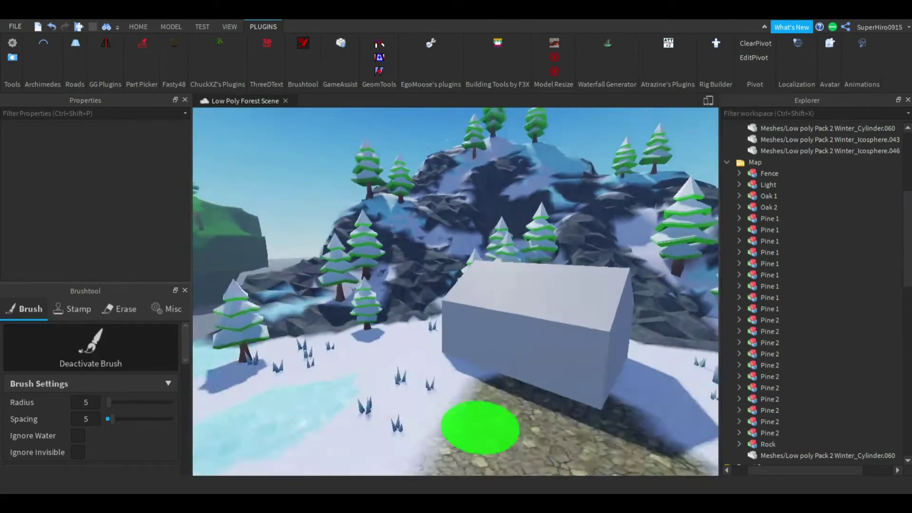
{"action": "key", "text": "ctrl+z"}
{"action": "left_click", "coordinate": [672, 315]}
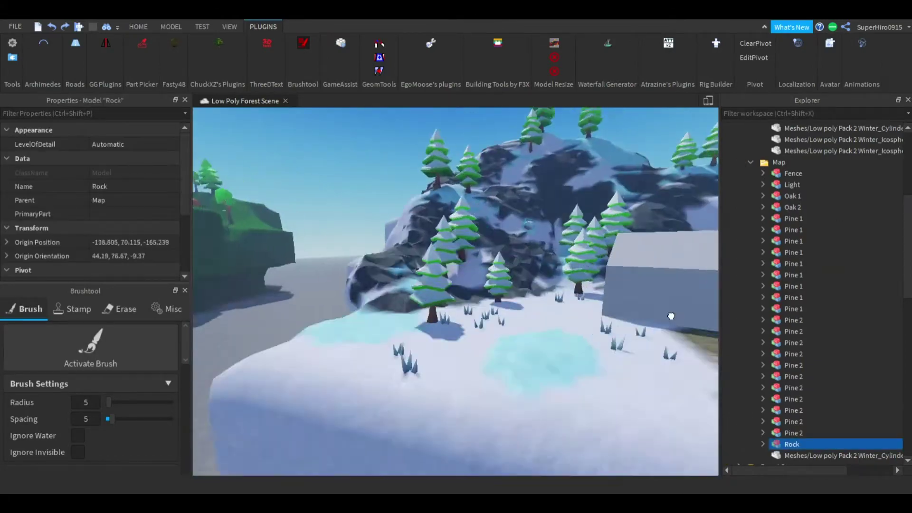
Focus on the rock and move it next to the house.
{"action": "key", "text": "f"}
{"action": "scroll", "coordinate": [638, 373], "scroll_direction": "down", "scroll_amount": 3}
{"action": "key", "text": "ctrl+2"}
{"action": "scroll", "coordinate": [638, 373], "scroll_direction": "up", "scroll_amount": 3}
{"action": "left_click_drag", "start_coordinate": [499, 285], "coordinate": [417, 477]}
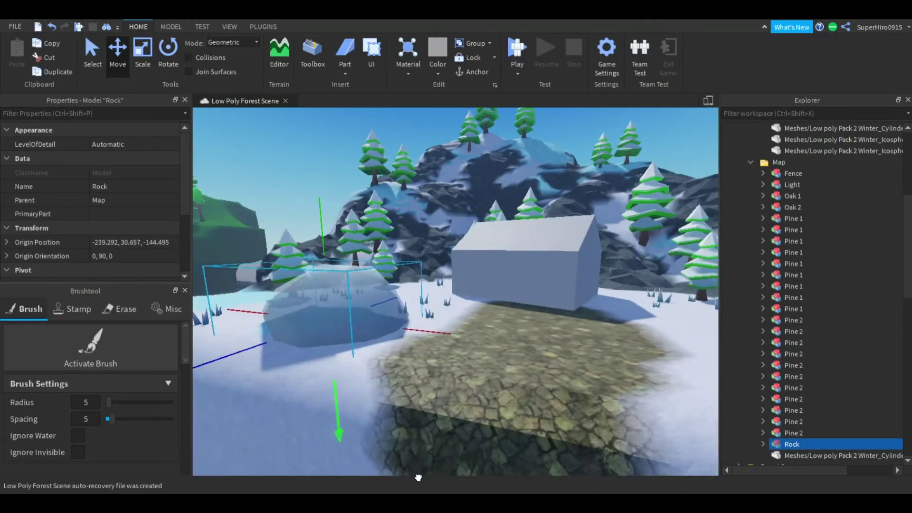
{"action": "scroll", "coordinate": [418, 477], "scroll_direction": "down", "scroll_amount": 3}
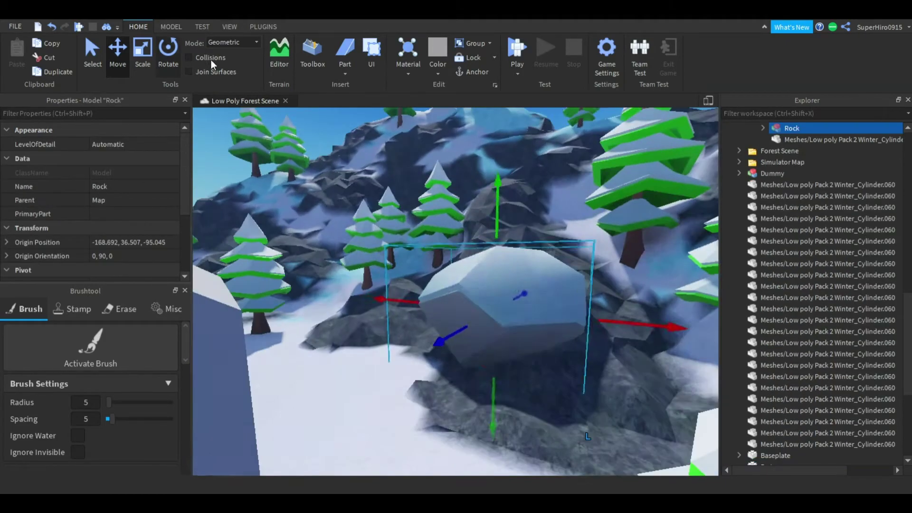
Duplicate the rock and place the copy up on the mountain slope.
{"action": "key", "text": "ctrl+4"}
{"action": "key", "text": "ctrl+d"}
{"action": "right_click_drag", "start_coordinate": [541, 325], "coordinate": [245, 156]}
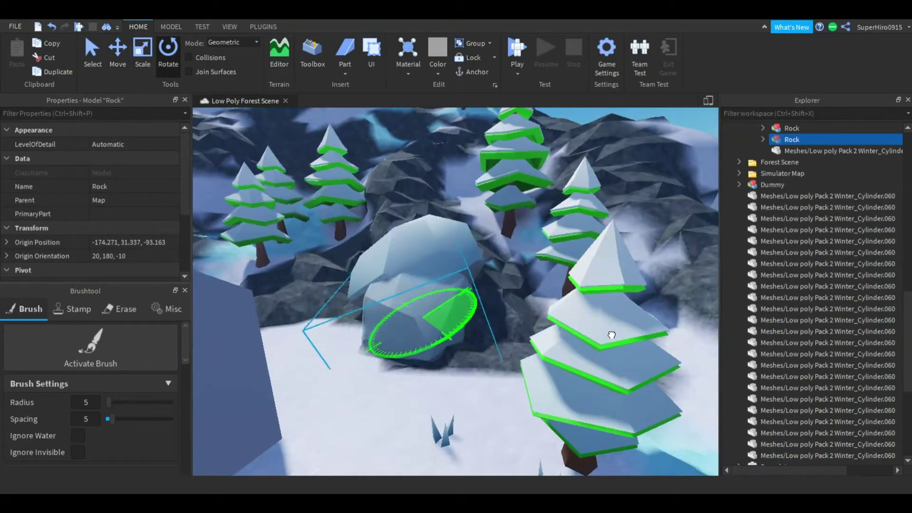
{"action": "key", "text": "ctrl+3"}
{"action": "key", "text": "ctrl+2"}
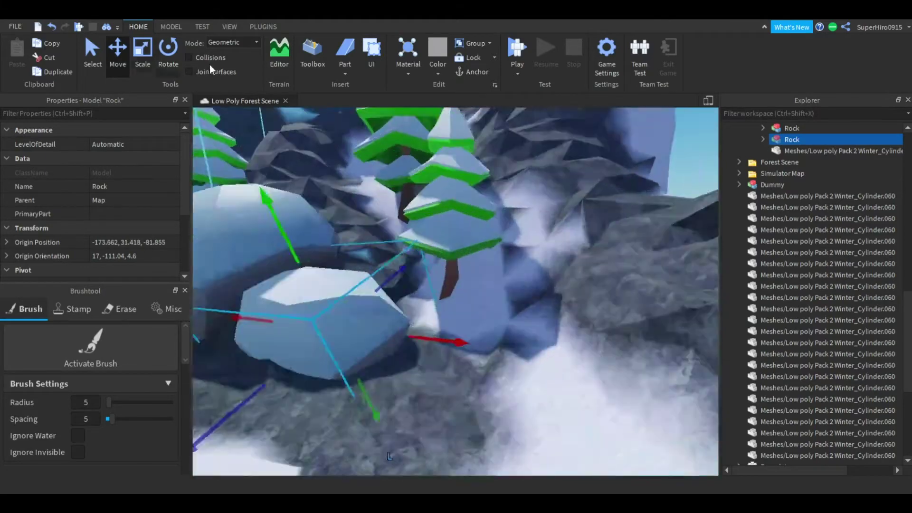
{"action": "key", "text": "ctrl+4"}
Make two more rock copies and move them to new spots on the slope.
{"action": "key", "text": "ctrl+d"}
{"action": "key", "text": "ctrl+2"}
{"action": "left_click_drag", "start_coordinate": [471, 309], "coordinate": [537, 437]}
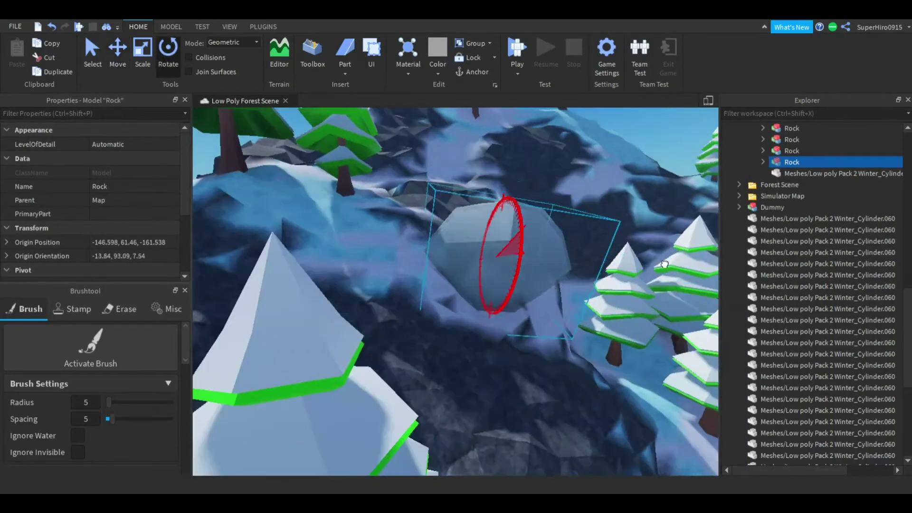
{"action": "key", "text": "ctrl+d"}
{"action": "left_click_drag", "start_coordinate": [468, 260], "coordinate": [418, 256]}
Rotate and resize the newest rock copy on the slope.
{"action": "key", "text": "ctrl+4"}
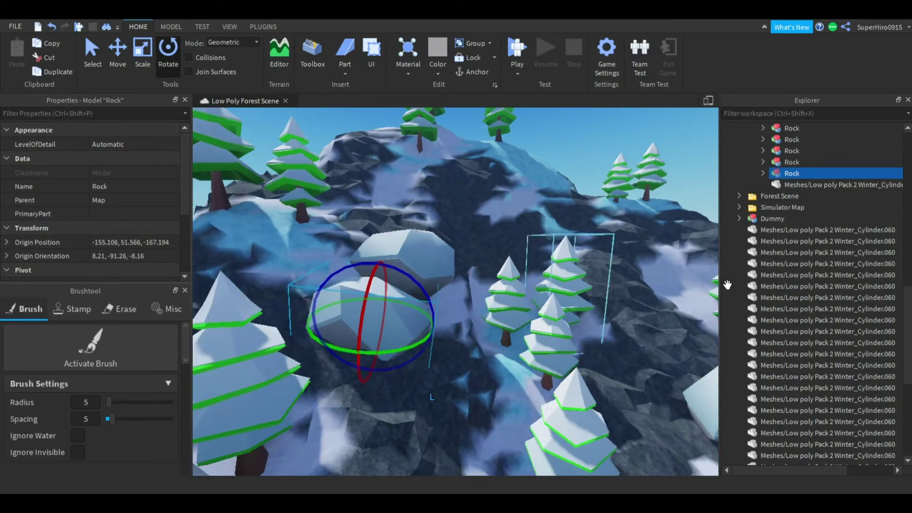
{"action": "left_click", "coordinate": [418, 304], "text": "alt"}
{"action": "key", "text": "ctrl+3"}
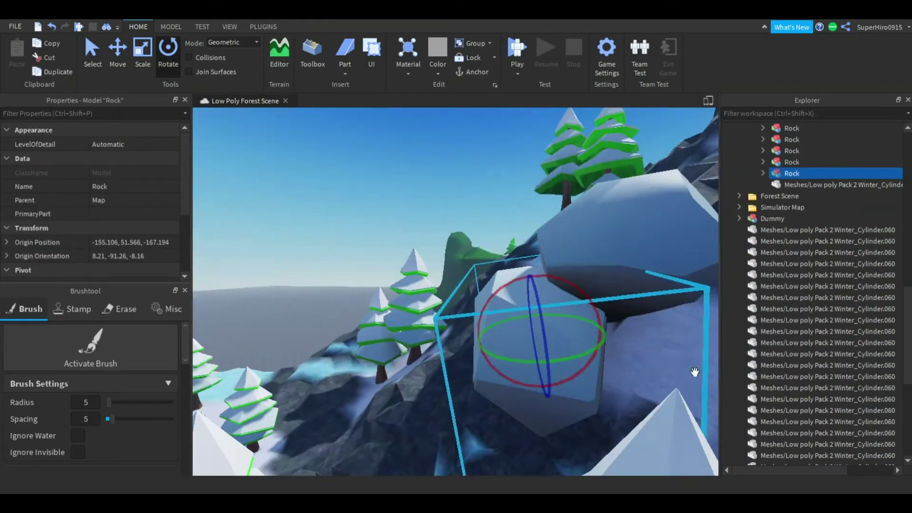
{"action": "key", "text": "ctrl+2"}
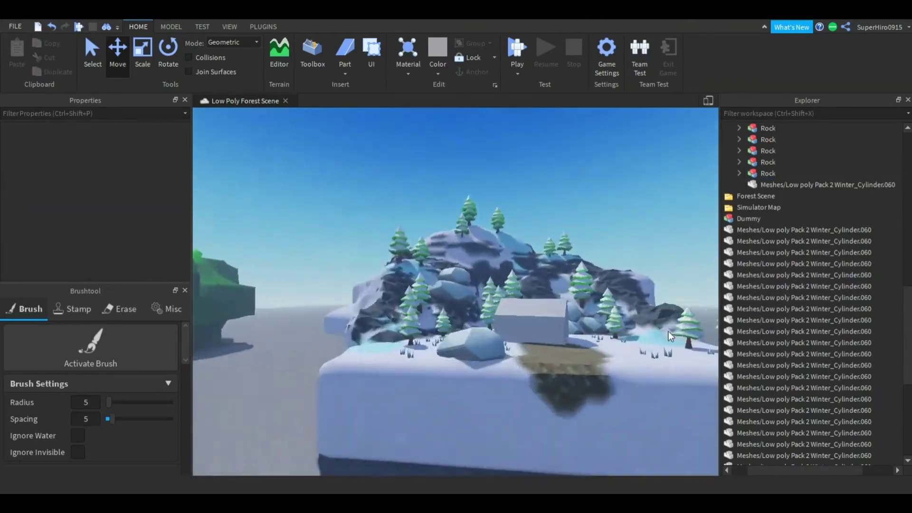
{"action": "left_click", "coordinate": [407, 332]}
Switch to the Scale tool to resize the selected rock.
{"action": "key", "text": "ctrl+3"}
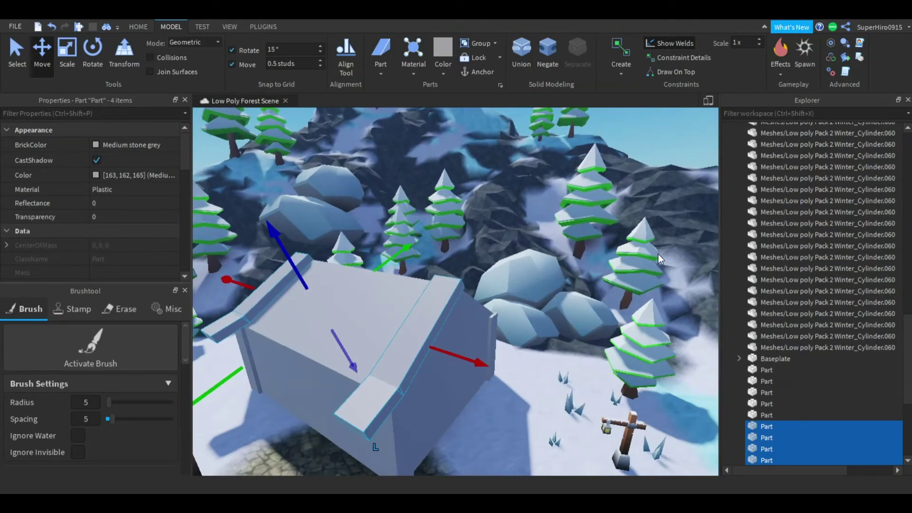
Mirror the four selected roof slabs to the opposite side with F3X.
{"action": "right_click_drag", "start_coordinate": [657, 253], "coordinate": [657, 254]}
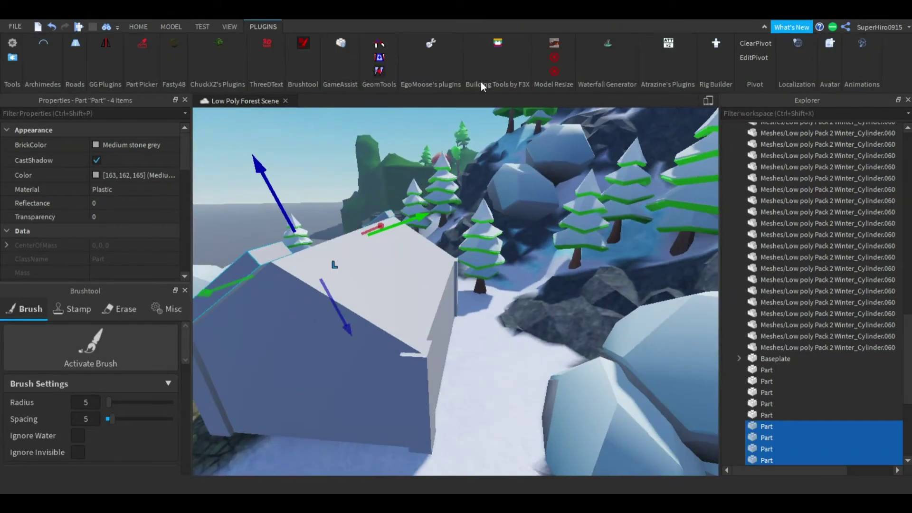
{"action": "left_click", "coordinate": [497, 43]}
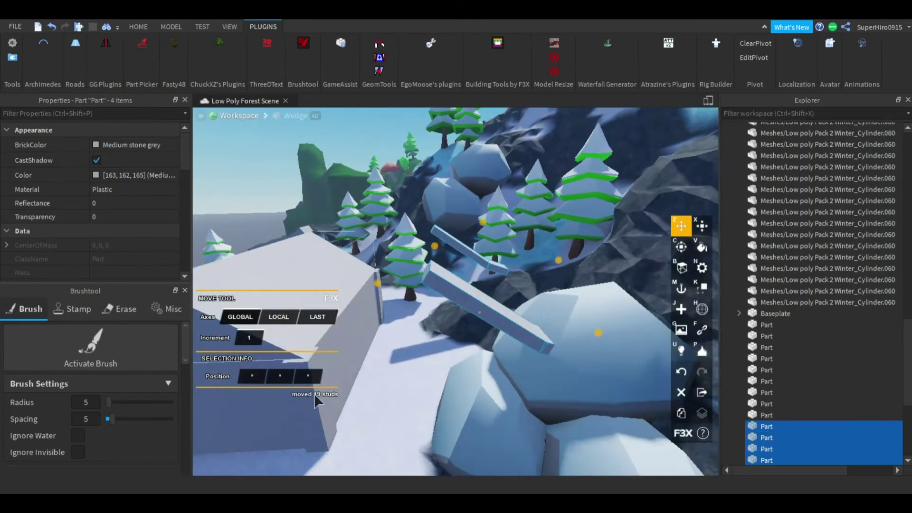
{"action": "right_click_drag", "start_coordinate": [548, 321], "coordinate": [491, 335]}
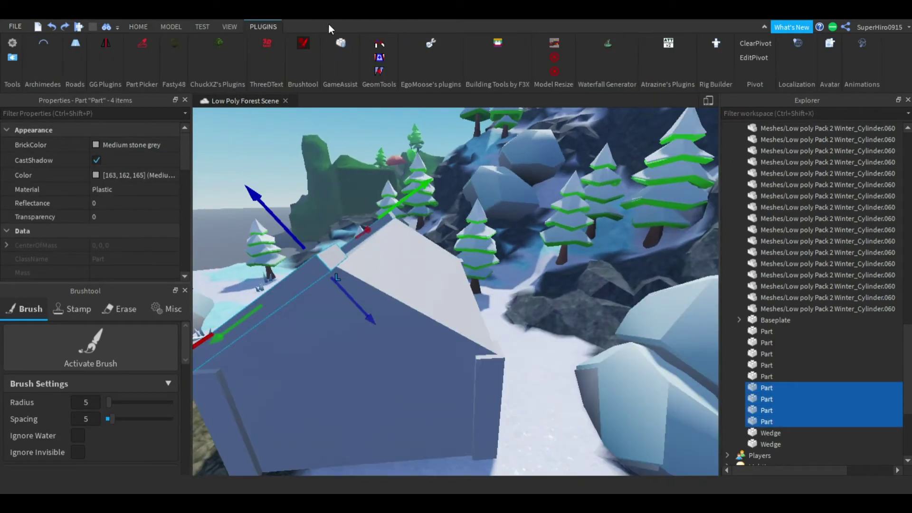
{"action": "left_click", "coordinate": [477, 264]}
Select the remaining roof parts and set the Move snap increment to 0.25 studs.
{"action": "middle_click_drag", "start_coordinate": [426, 201], "coordinate": [587, 299]}
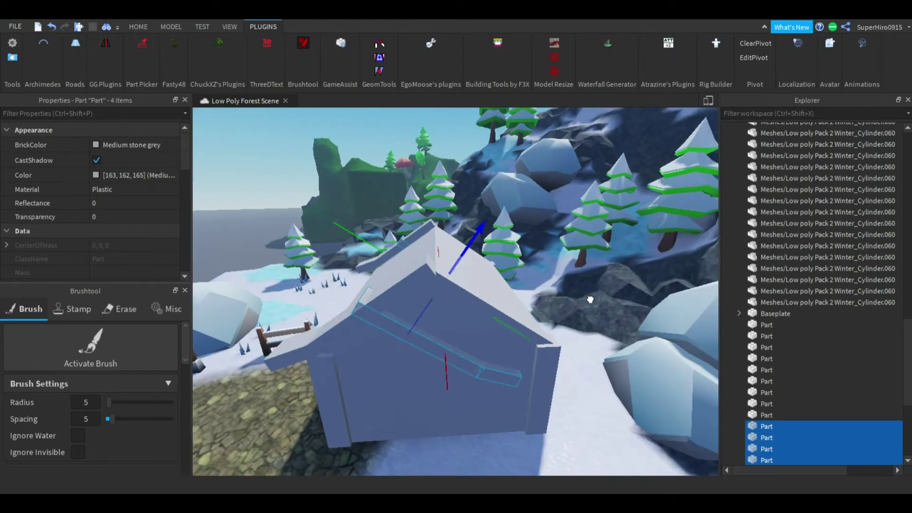
{"action": "right_click_drag", "start_coordinate": [463, 223], "coordinate": [423, 238]}
{"action": "left_click", "coordinate": [424, 238]}
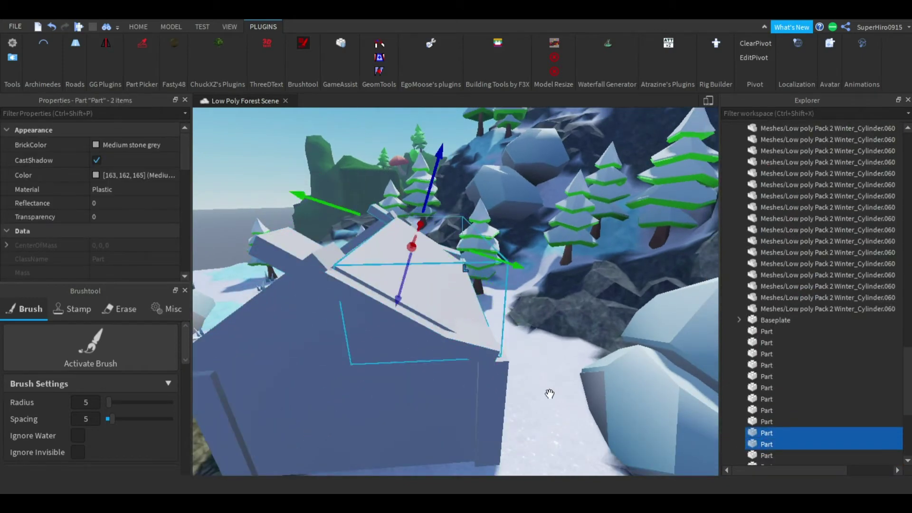
{"action": "left_click", "coordinate": [542, 358], "text": "shift"}
{"action": "left_click", "coordinate": [170, 27]}
{"action": "double_click", "coordinate": [289, 63]}
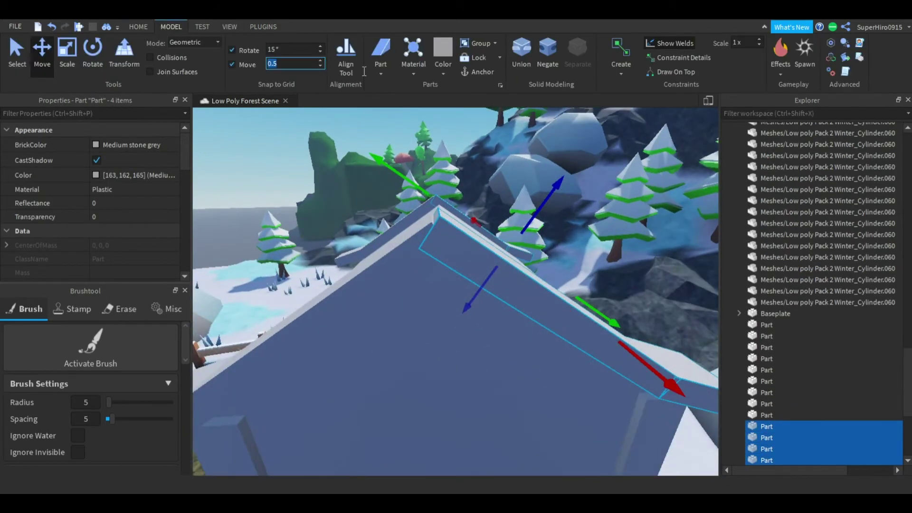
Open Model Resize on the roof ridge and switch to scaling parts.
{"action": "right_click_drag", "start_coordinate": [487, 292], "coordinate": [696, 247]}
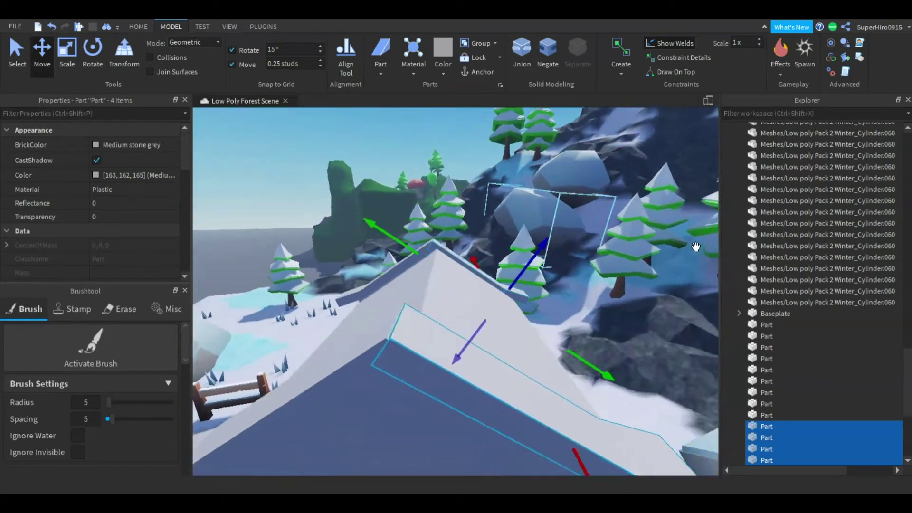
{"action": "right_click_drag", "start_coordinate": [717, 304], "coordinate": [534, 266]}
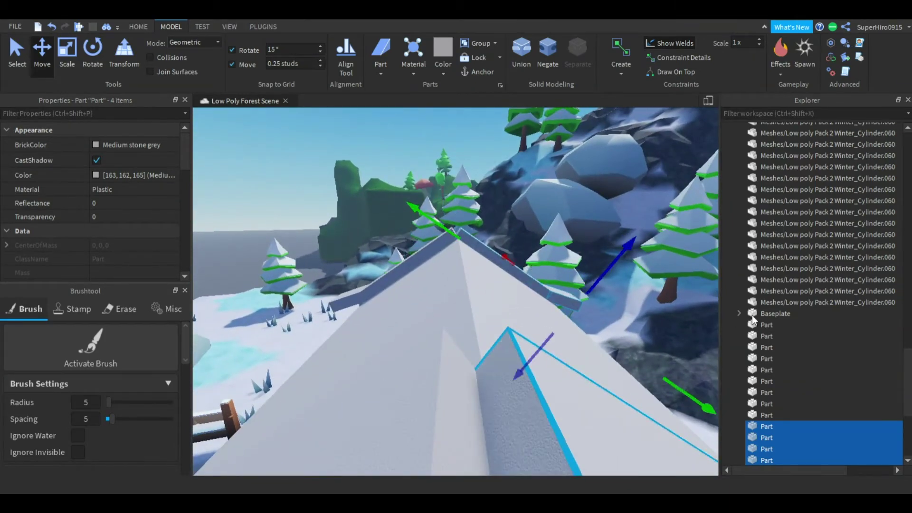
{"action": "scroll", "coordinate": [582, 285], "scroll_direction": "down", "scroll_amount": 5}
{"action": "left_click", "coordinate": [263, 27]}
{"action": "left_click", "coordinate": [554, 42]}
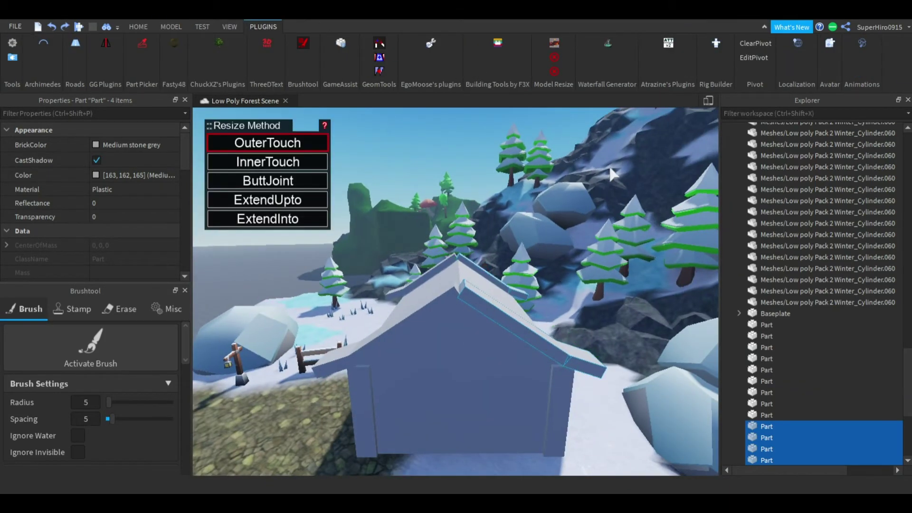
{"action": "scroll", "coordinate": [564, 366], "scroll_direction": "up", "scroll_amount": 5}
{"action": "right_click_drag", "start_coordinate": [563, 365], "coordinate": [426, 323]}
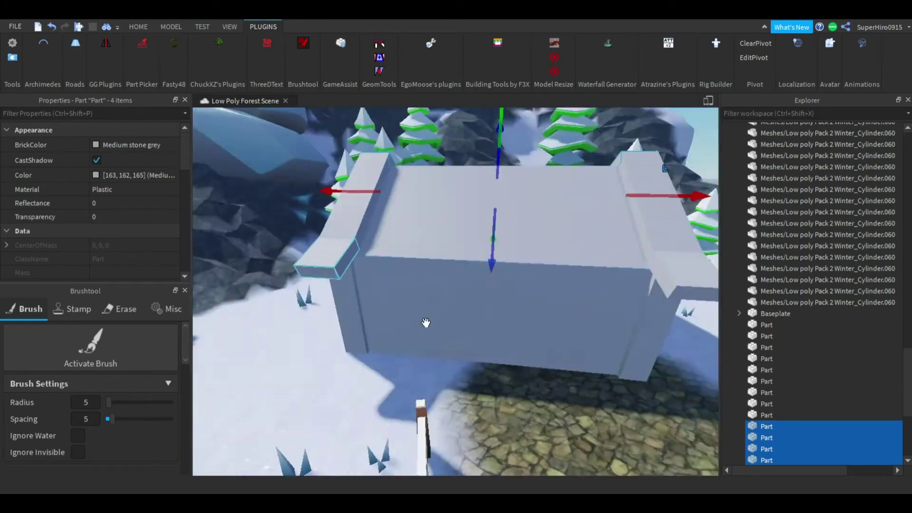
{"action": "key", "text": "ctrl+3"}
{"action": "mouse_move", "coordinate": [426, 323]}
{"action": "right_mouse_down"}
{"action": "mouse_move", "coordinate": [623, 273]}
{"action": "mouse_move", "coordinate": [593, 465]}
{"action": "right_mouse_up"}
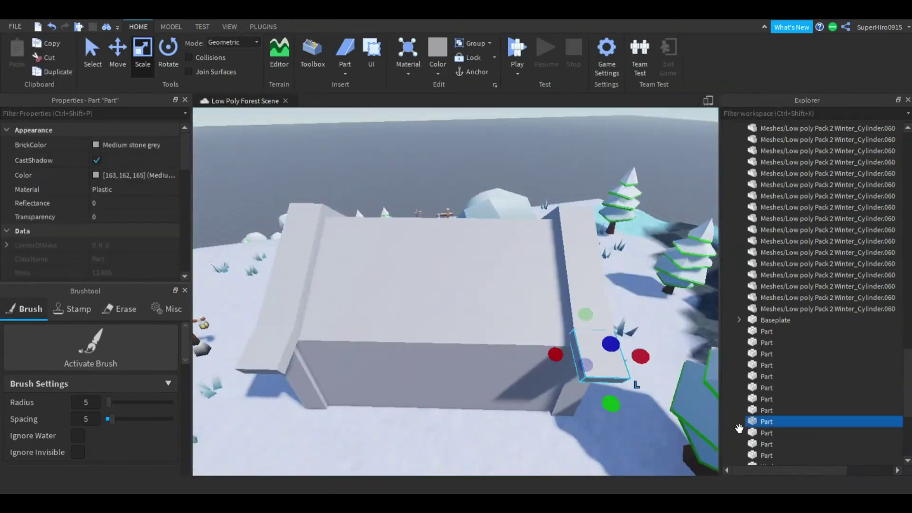
Select the slanted roof slab and stretch it longer.
{"action": "right_click_drag", "start_coordinate": [593, 465], "coordinate": [543, 385]}
{"action": "left_click", "coordinate": [543, 419]}
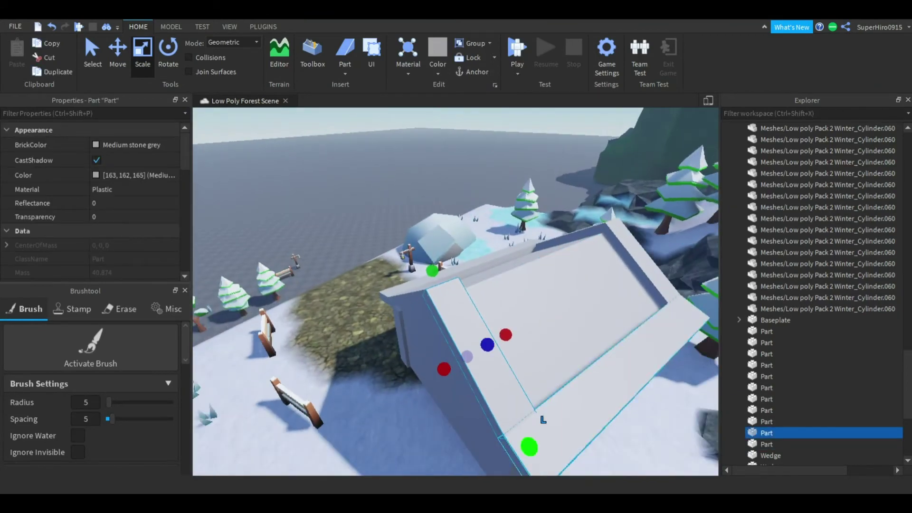
{"action": "right_click_drag", "start_coordinate": [603, 360], "coordinate": [535, 443]}
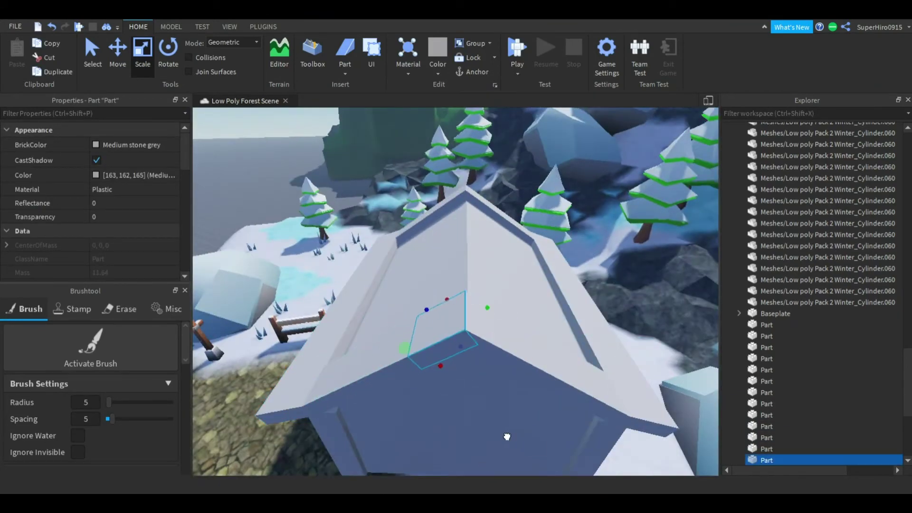
{"action": "right_click_drag", "start_coordinate": [641, 418], "coordinate": [634, 251]}
{"action": "mouse_move", "coordinate": [612, 319]}
{"action": "right_mouse_down"}
{"action": "mouse_move", "coordinate": [439, 344]}
{"action": "mouse_move", "coordinate": [596, 315]}
{"action": "mouse_move", "coordinate": [643, 393]}
{"action": "mouse_move", "coordinate": [466, 407]}
{"action": "mouse_move", "coordinate": [655, 412]}
{"action": "mouse_move", "coordinate": [625, 268]}
{"action": "mouse_move", "coordinate": [513, 375]}
{"action": "mouse_move", "coordinate": [476, 369]}
{"action": "mouse_move", "coordinate": [505, 274]}
{"action": "mouse_move", "coordinate": [598, 318]}
{"action": "mouse_move", "coordinate": [688, 342]}
{"action": "mouse_move", "coordinate": [703, 308]}
{"action": "mouse_move", "coordinate": [285, 285]}
{"action": "mouse_move", "coordinate": [713, 247]}
{"action": "right_mouse_up"}
Select the neighbouring roof and wall parts in turn to adjust them.
{"action": "left_click", "coordinate": [655, 412]}
{"action": "left_click", "coordinate": [475, 370]}
{"action": "left_click", "coordinate": [505, 274]}
{"action": "left_click", "coordinate": [688, 342]}
{"action": "left_click", "coordinate": [703, 308]}
{"action": "scroll", "coordinate": [712, 214], "scroll_direction": "down", "scroll_amount": 10}
{"action": "left_click", "coordinate": [713, 199]}
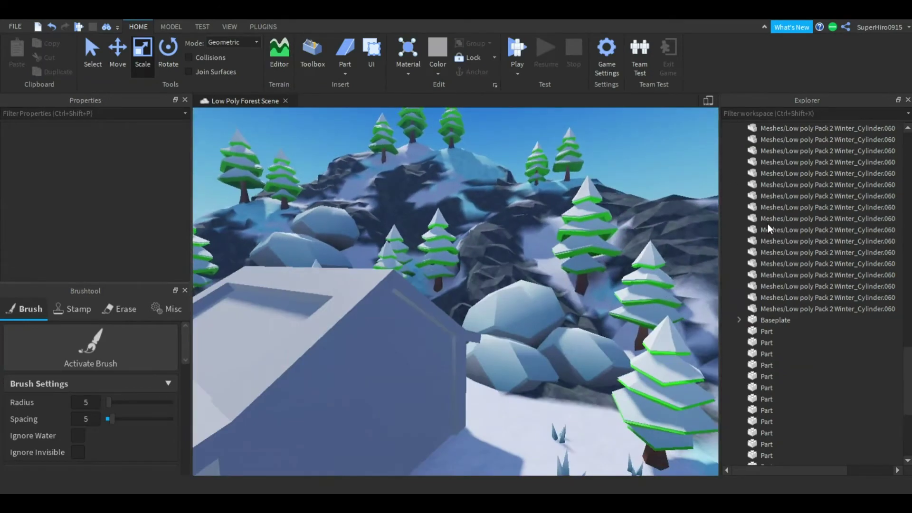
Reselect house parts, ending with six parts selected together.
{"action": "left_click", "coordinate": [519, 299]}
{"action": "right_click_drag", "start_coordinate": [519, 299], "coordinate": [517, 347]}
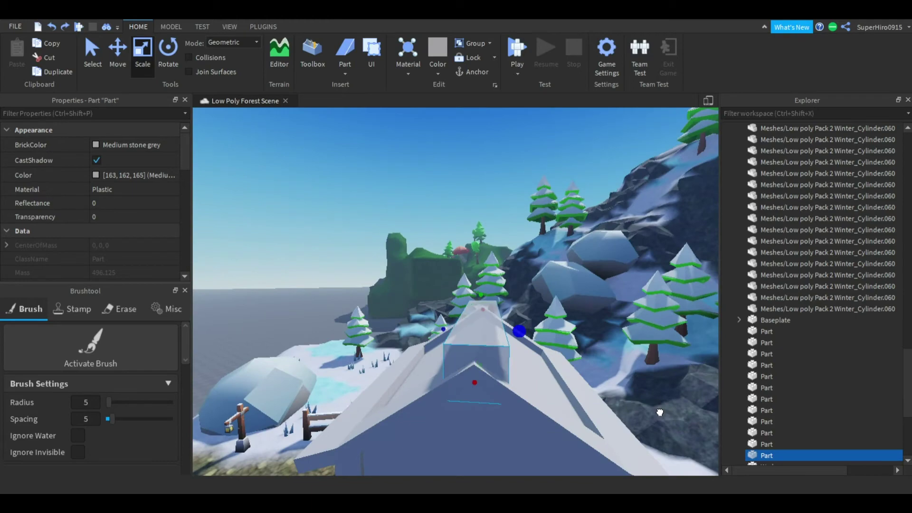
{"action": "right_click_drag", "start_coordinate": [648, 417], "coordinate": [522, 380]}
{"action": "left_click", "coordinate": [503, 380]}
{"action": "left_click", "coordinate": [733, 431]}
{"action": "left_click", "coordinate": [766, 455]}
{"action": "scroll", "coordinate": [693, 239], "scroll_direction": "up", "scroll_amount": 5}
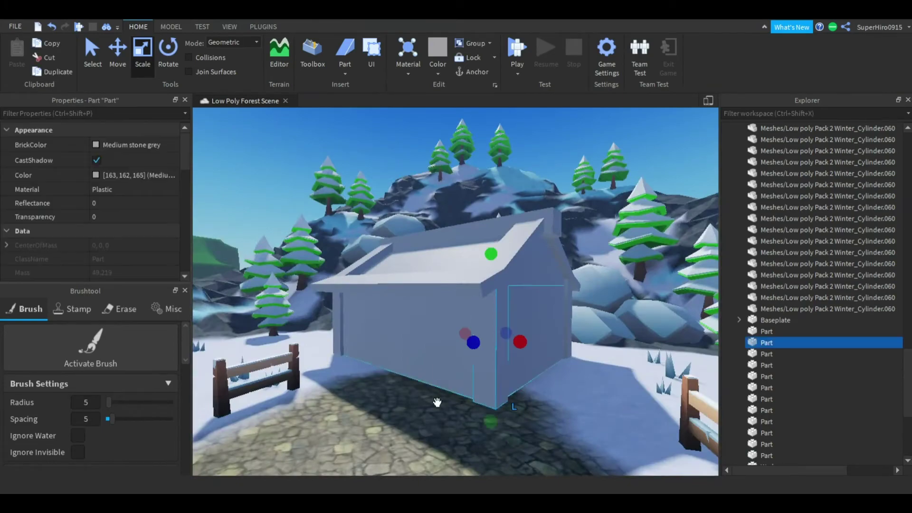
{"action": "left_click_drag", "start_coordinate": [515, 407], "coordinate": [434, 402]}
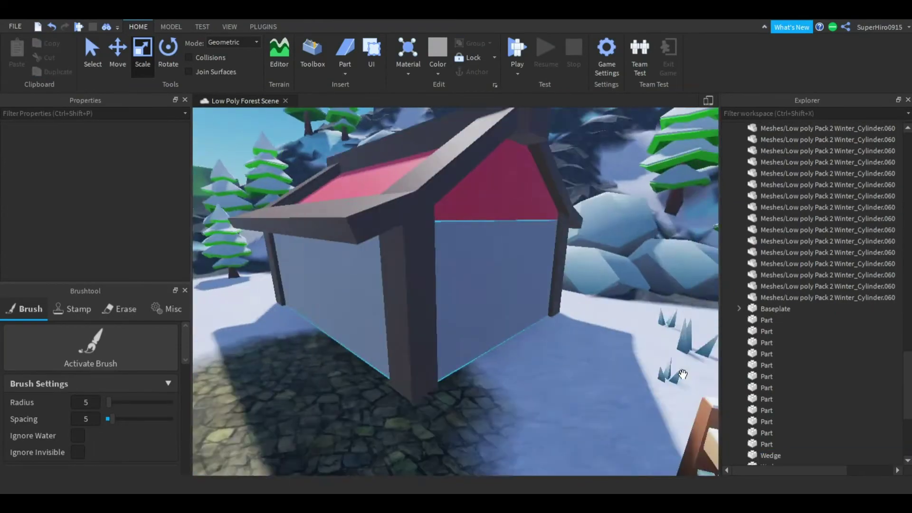
Select the front wall part and switch to scaling the door post.
{"action": "left_click", "coordinate": [474, 369]}
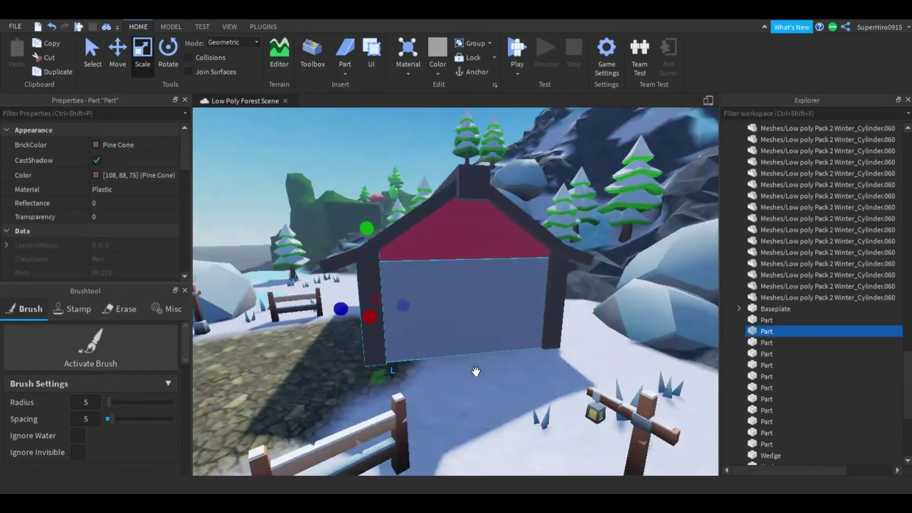
{"action": "left_click", "coordinate": [474, 383]}
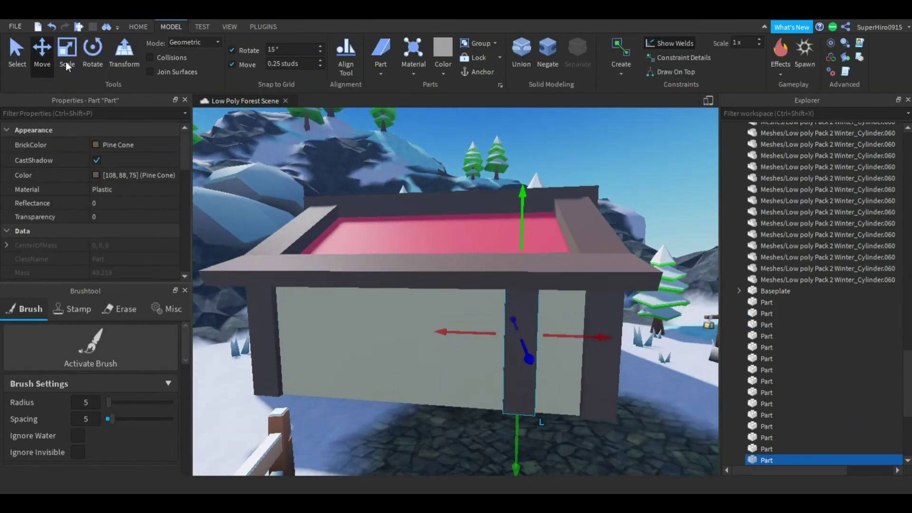
{"action": "key", "text": "ctrl+3"}
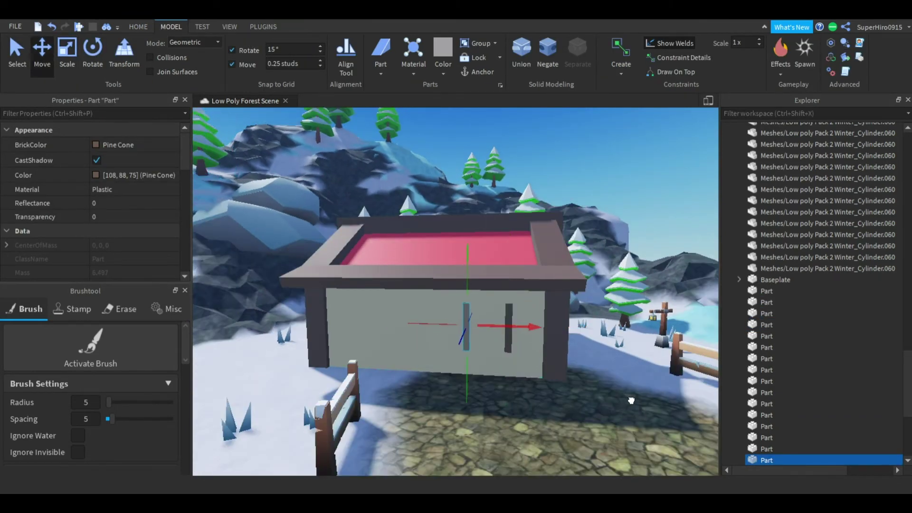
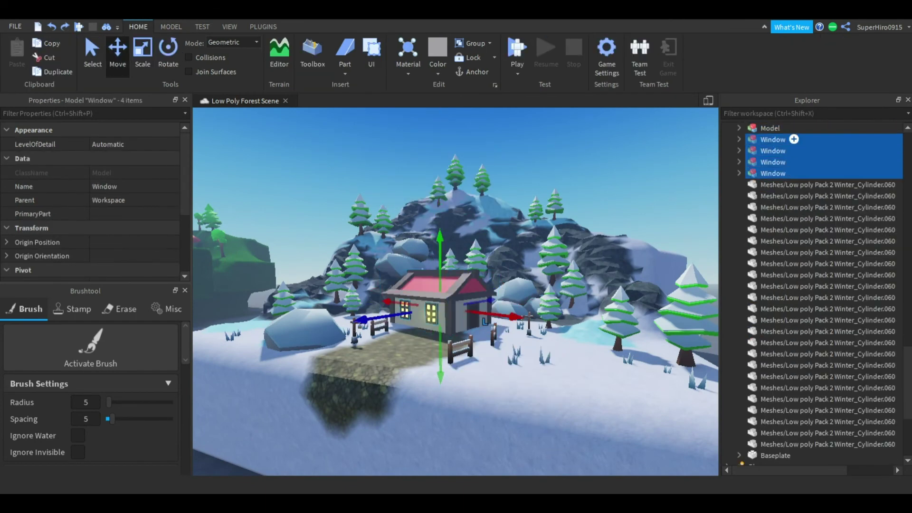
Type the new name 'House' into the grouped cabin model's Name field.
{"action": "left_click", "coordinate": [133, 187]}
{"action": "type", "text": "Hopu"}
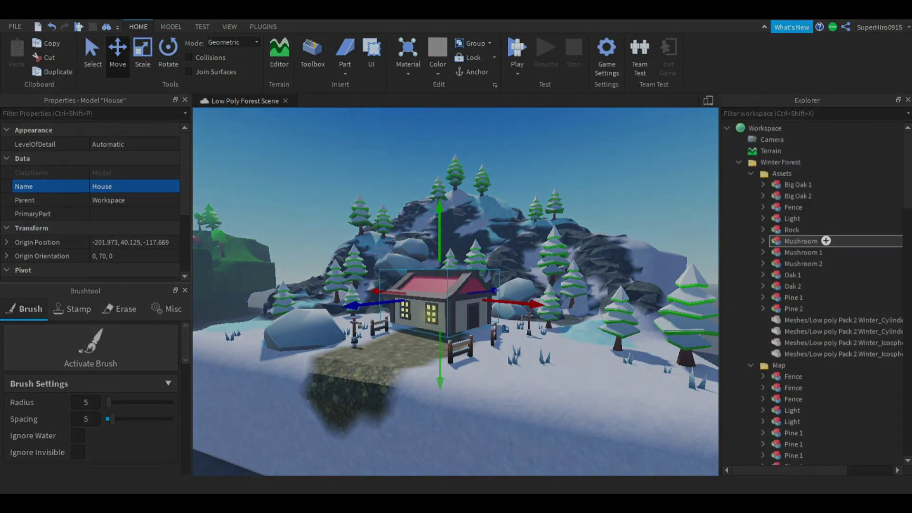